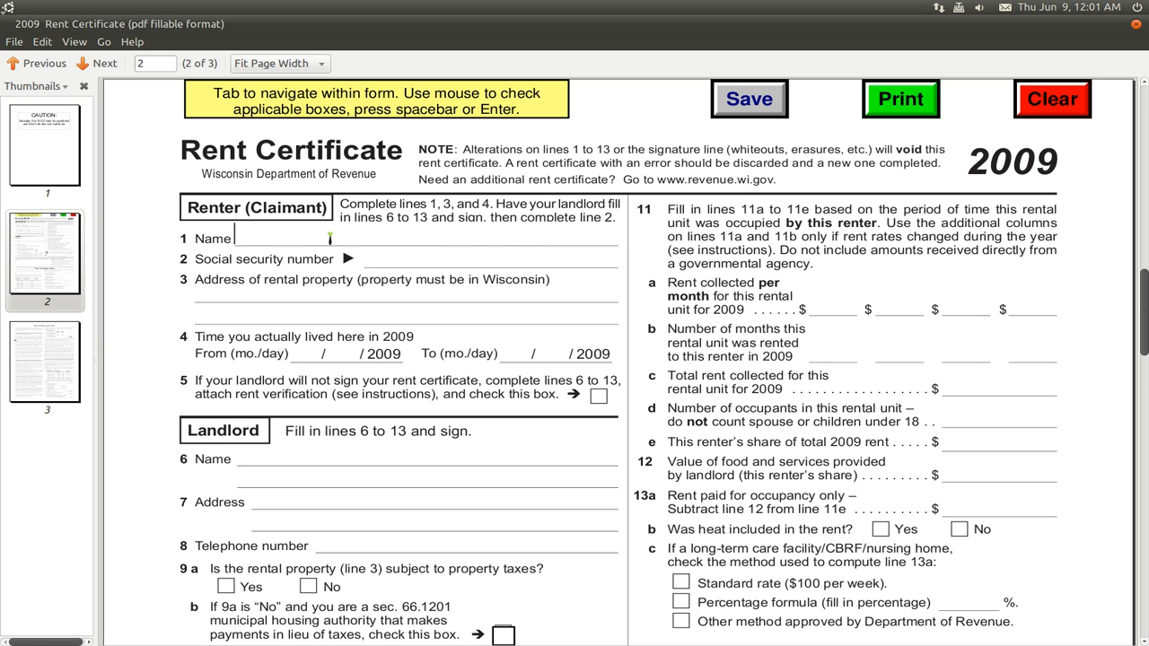
Fill in the renter's name, social security number and both rental property address lines with placeholder text.
type("fdsfsdf")
left_click(435, 258)
type("sdfsdfsdf")
left_click(256, 307)
type("sdfsfsdf")
key("Tab")
type("sdfdsdsfdsfdsf")
Fill in the second line of the landlord's name with placeholder text.
left_click(294, 470)
type("sddsfsdsdfsdf")
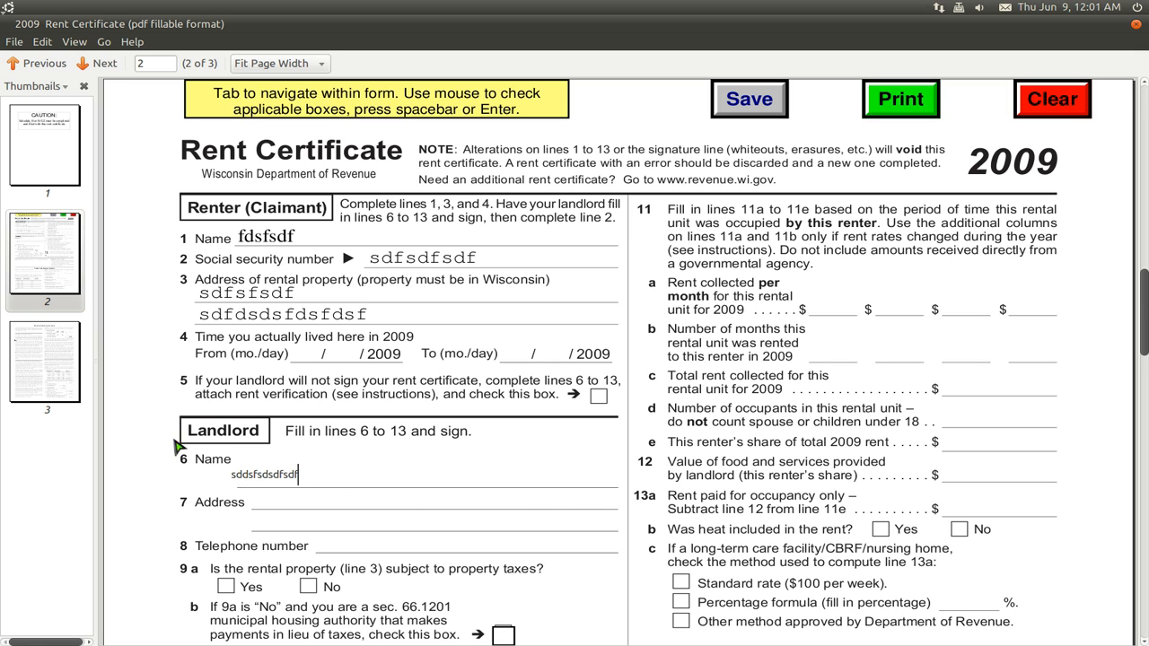
left_click(139, 463)
Open a print preview of the rent certificate, maximize it and show page 2.
left_click(14, 42)
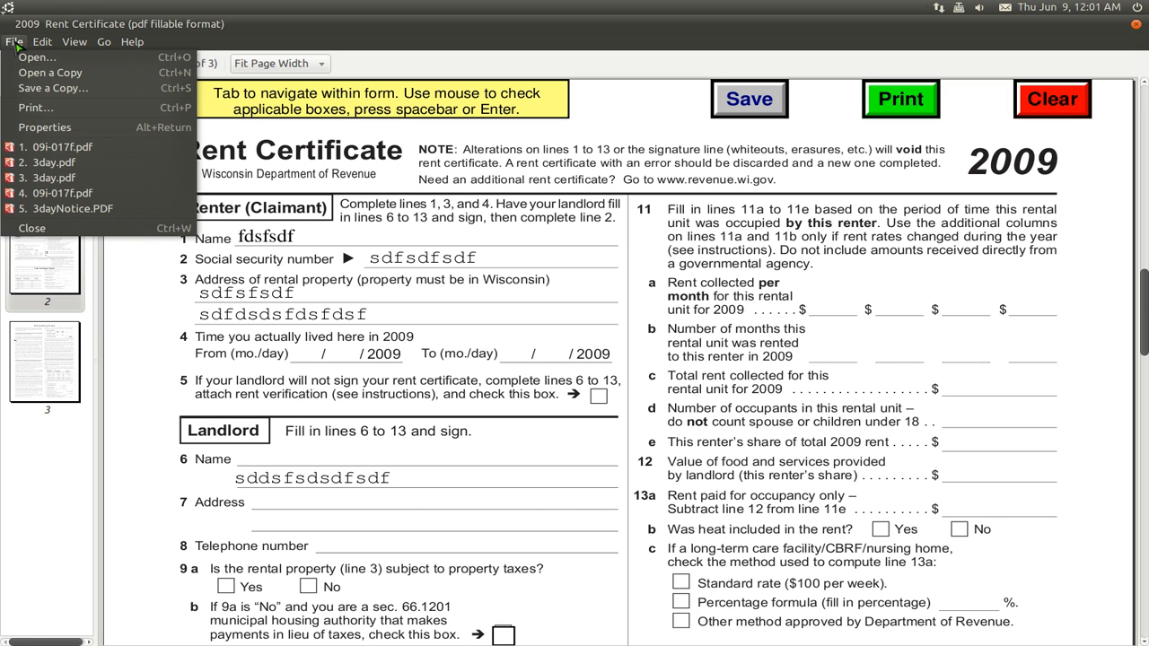
left_click(44, 111)
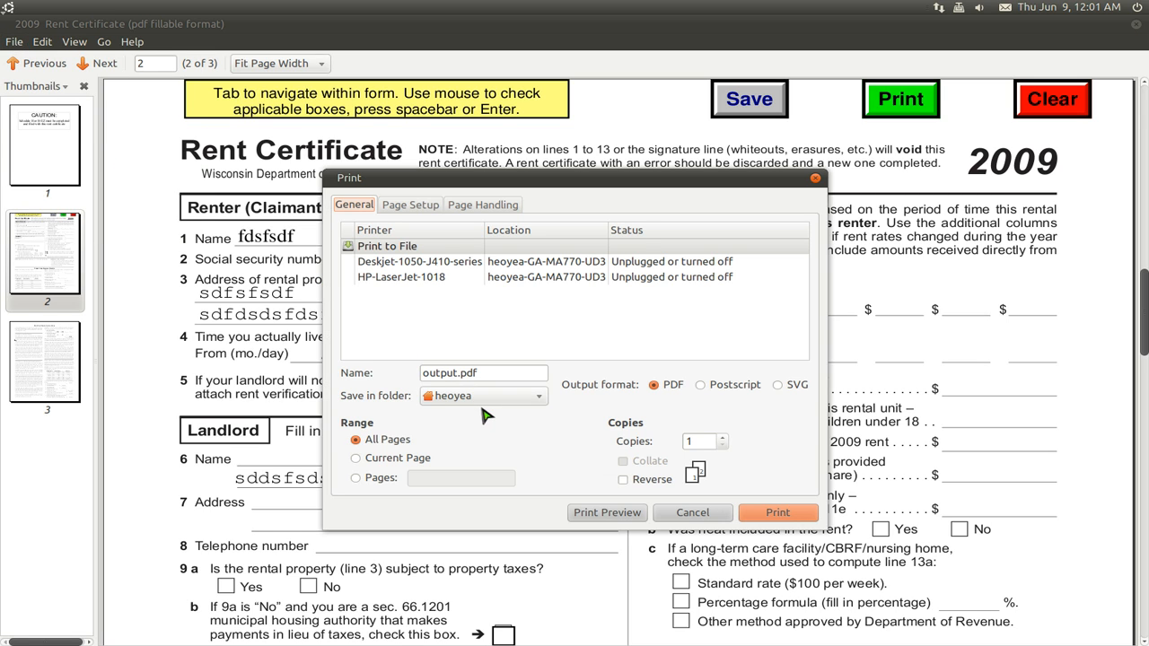
left_click(486, 374)
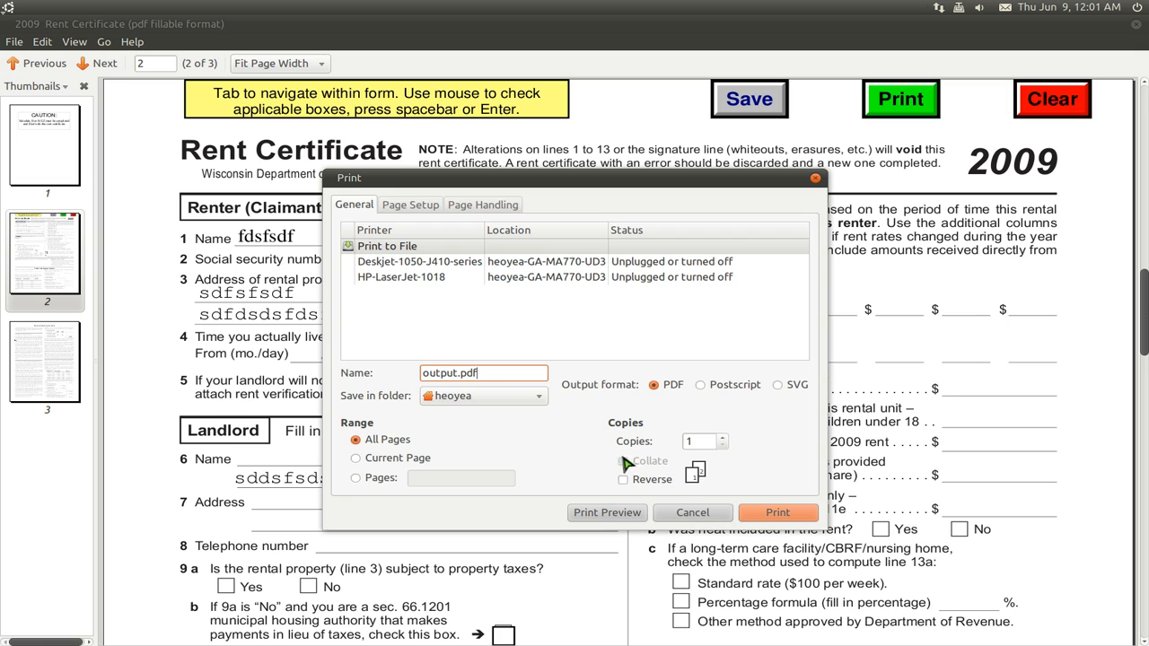
left_click(610, 516)
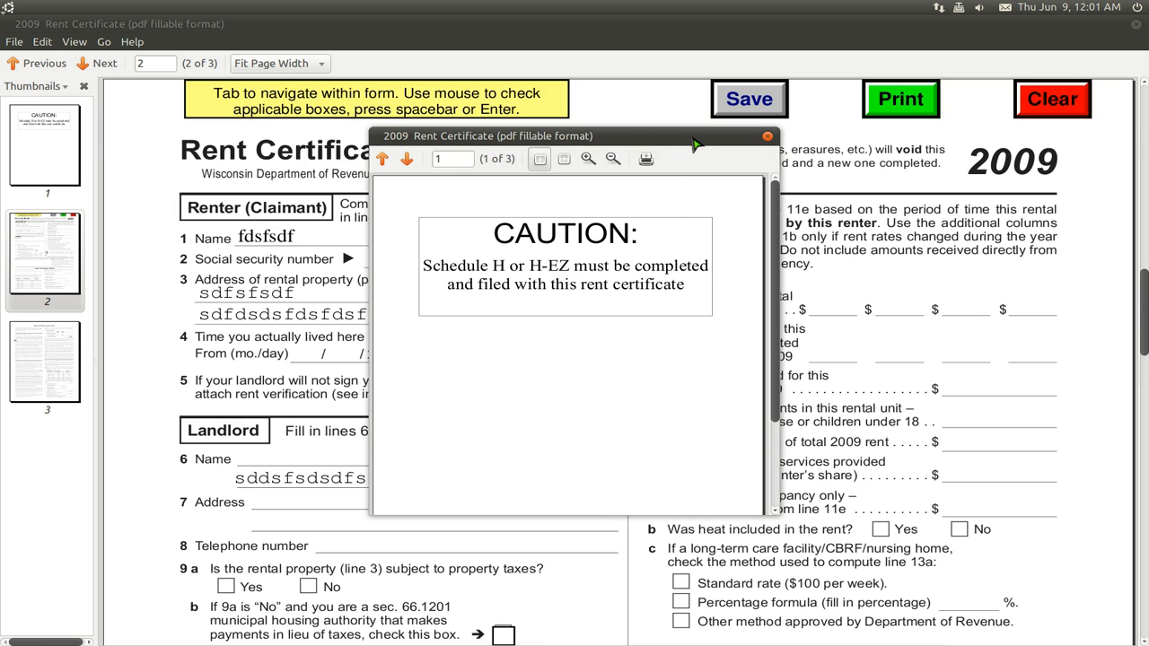
double_click(695, 144)
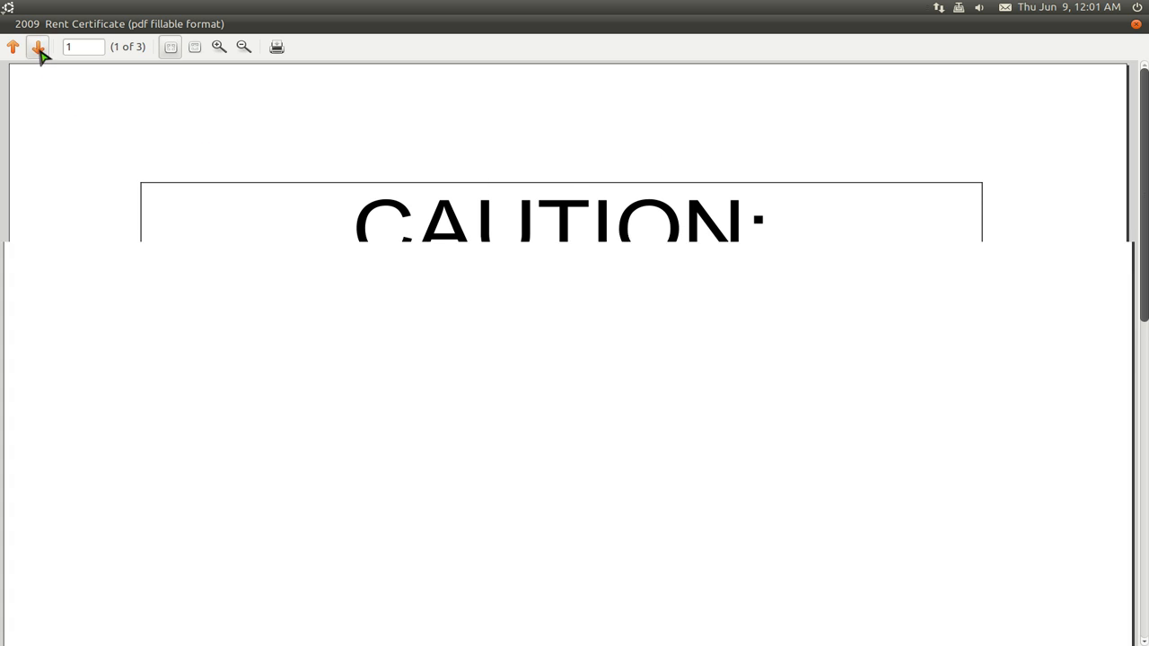
left_click(39, 50)
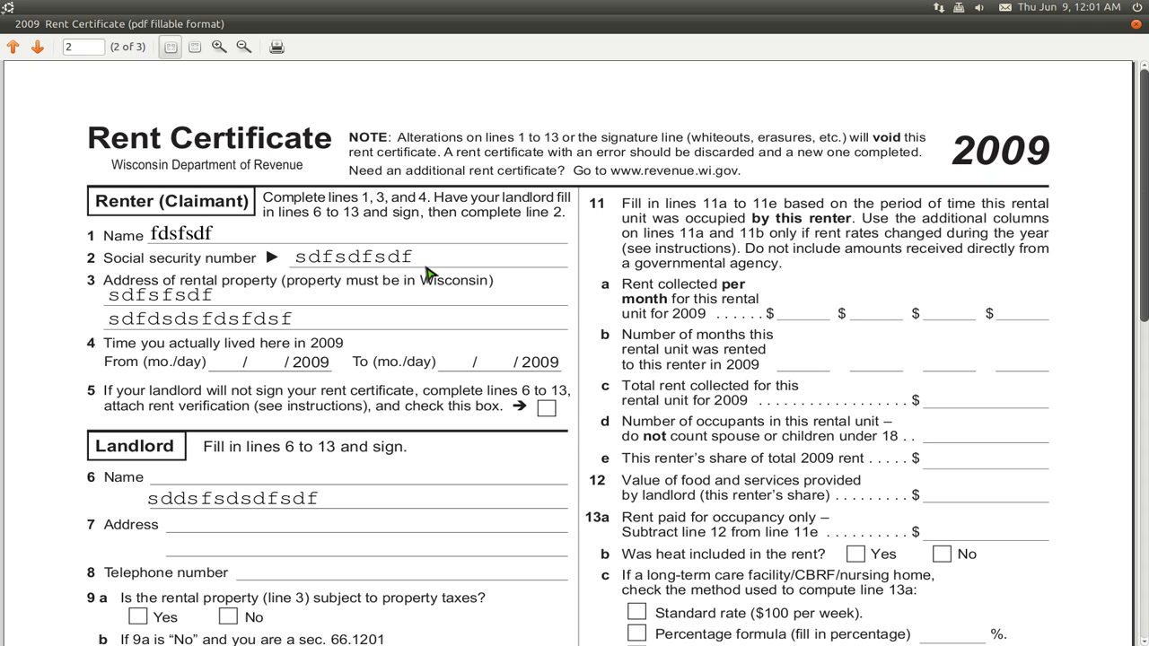
Examine the filled-in social security number and rental address fields in the print preview.
left_click_drag(228, 291, 98, 299)
left_click_drag(303, 317, 101, 317)
left_click_drag(435, 251, 288, 252)
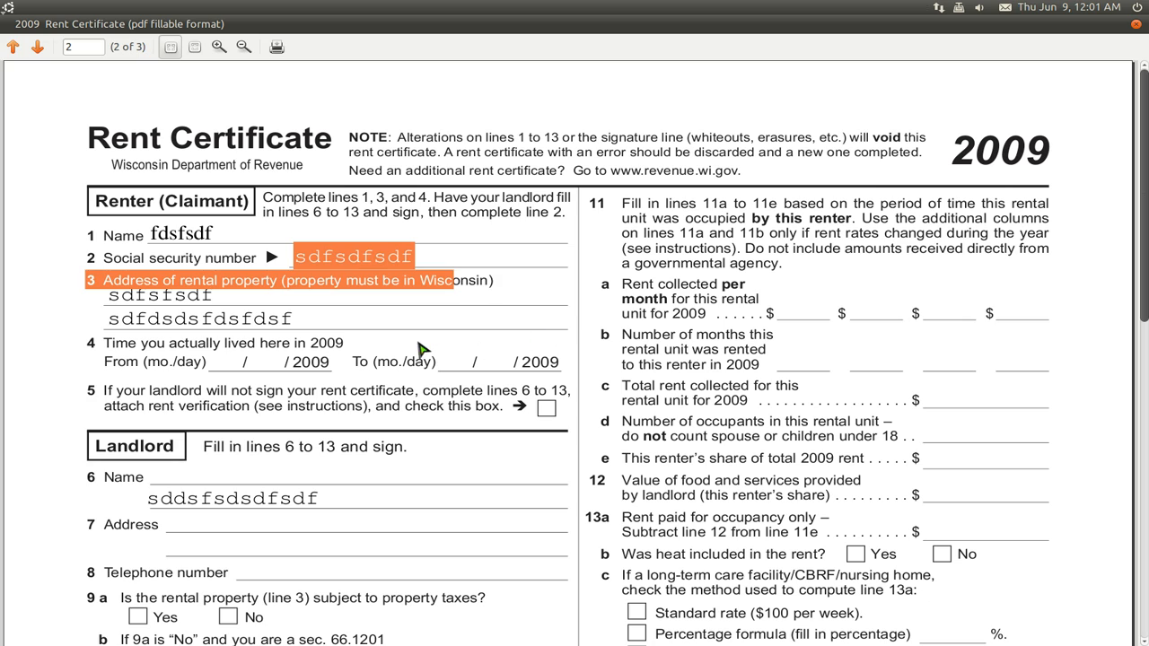
left_click(420, 344)
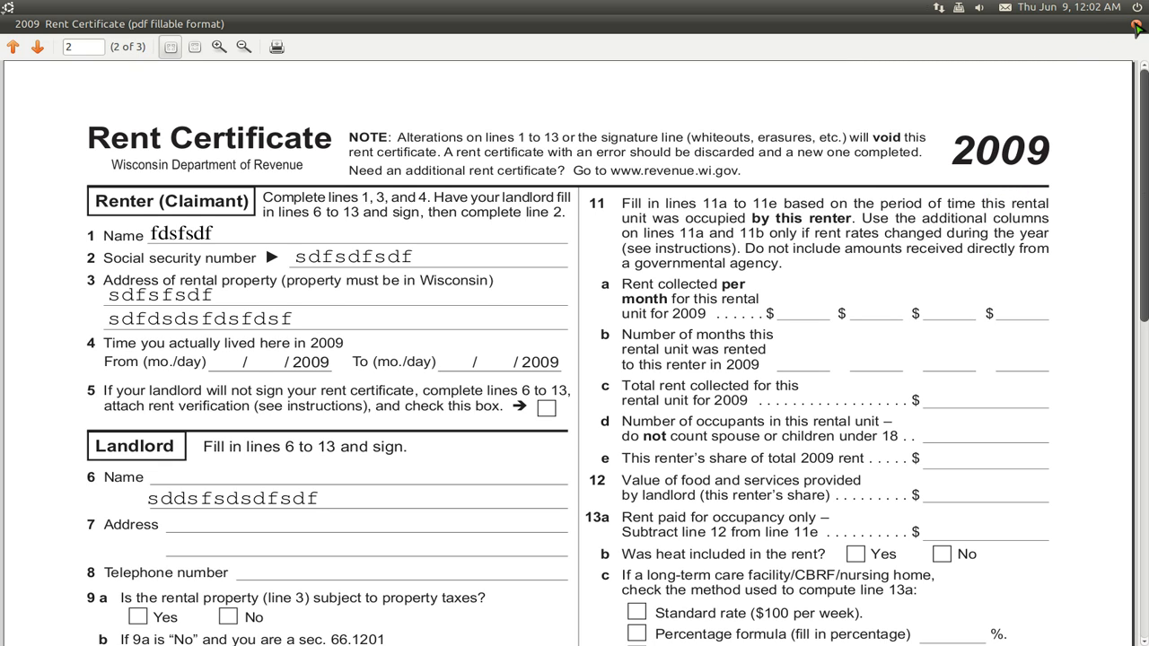
Close the print preview and the rent certificate without saving a copy.
left_click(1136, 25)
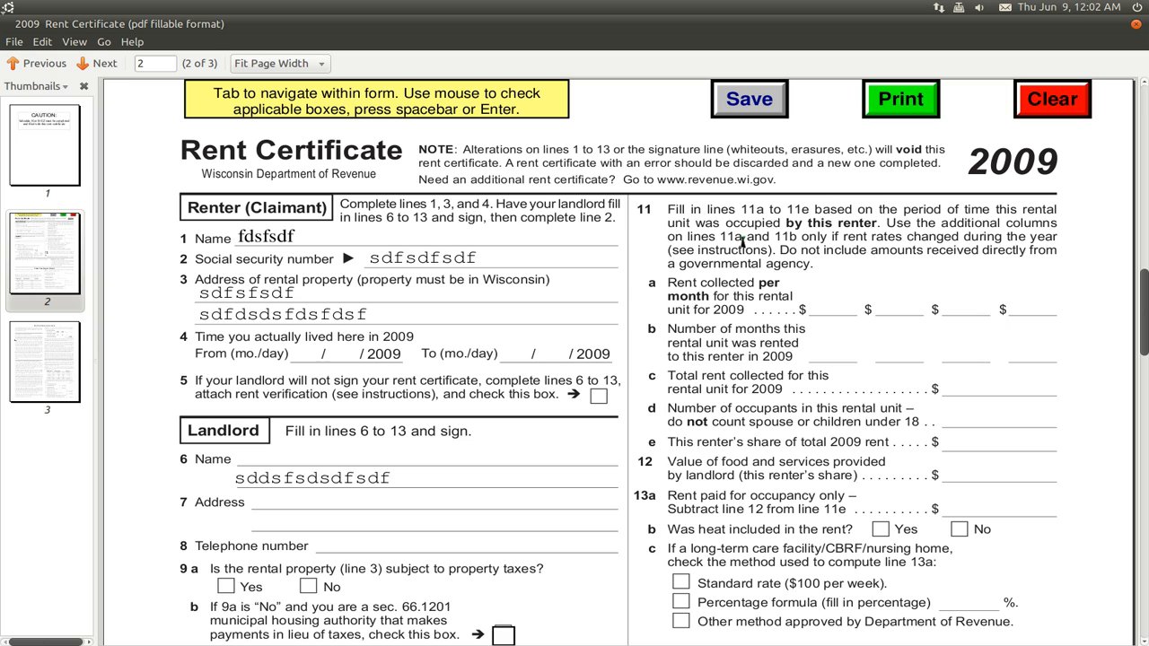
left_click(1137, 27)
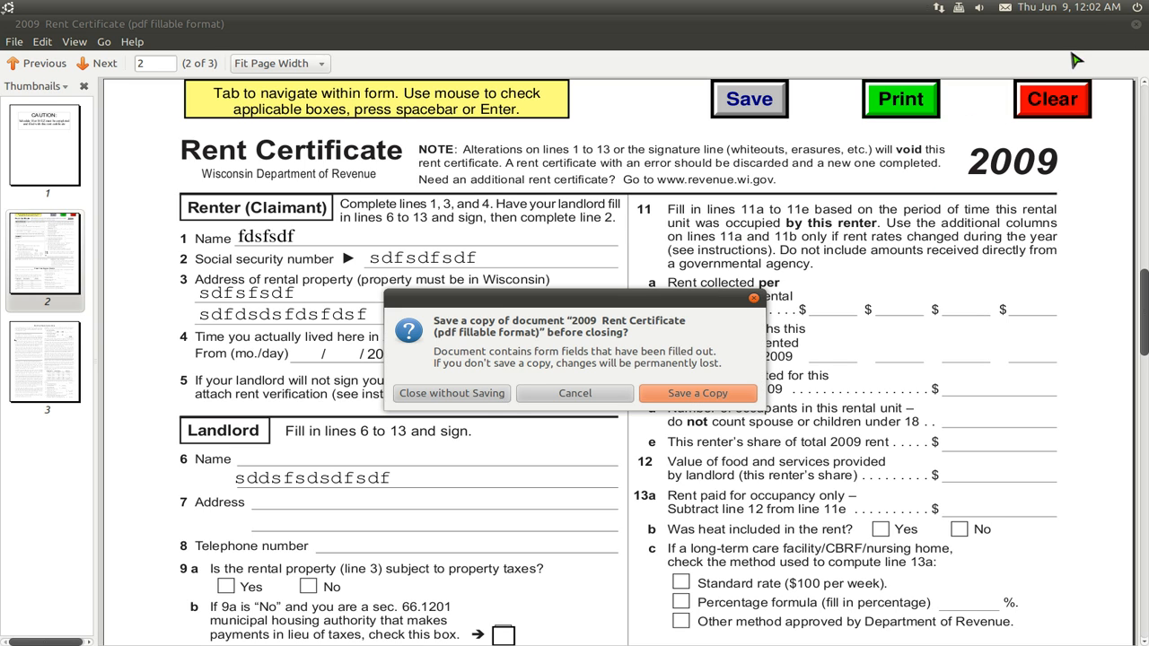
left_click(481, 396)
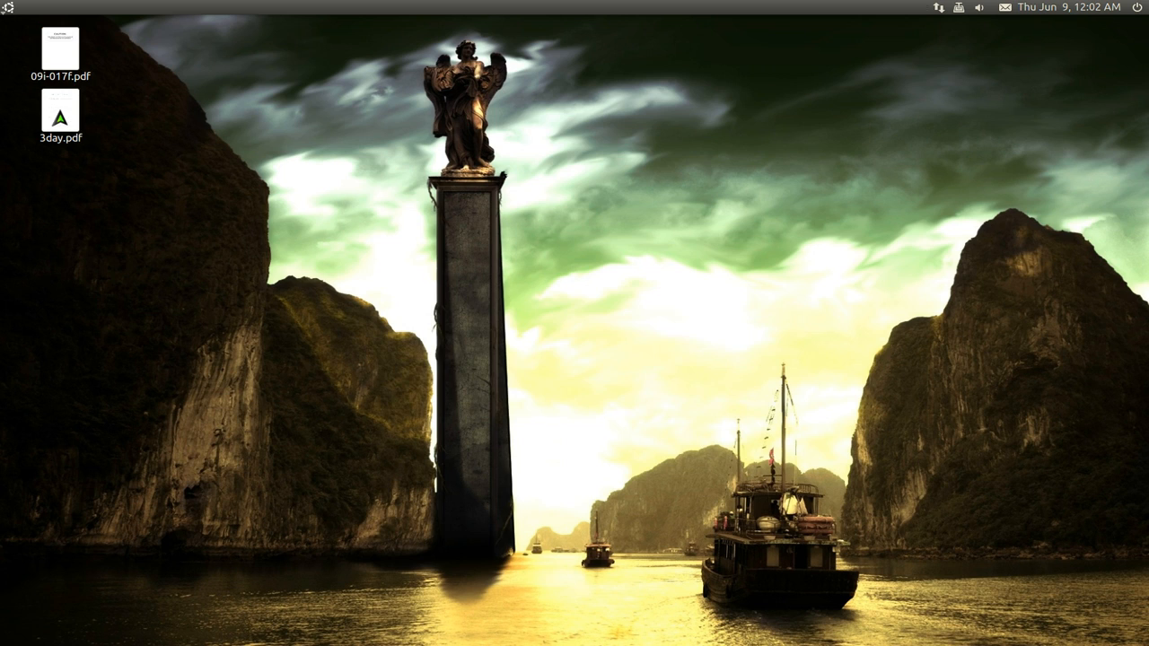
Open 3day.pdf and fill the total sum, rent due from, through and dollar amount blanks with repeated "sdf" text.
double_click(60, 112)
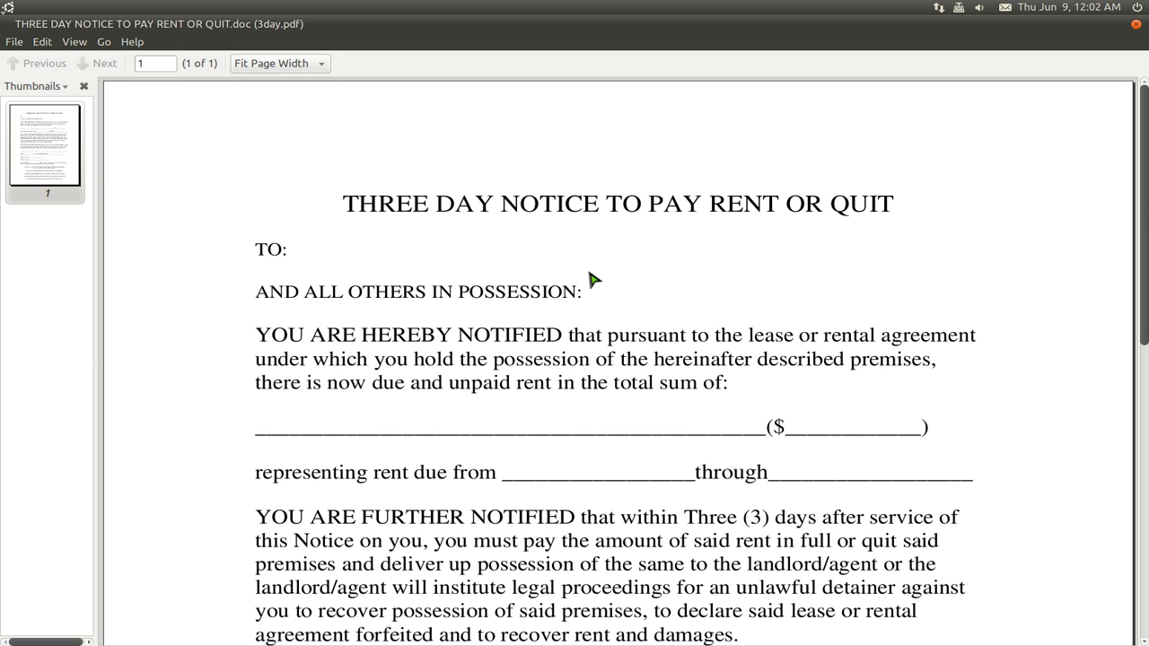
left_click(255, 425)
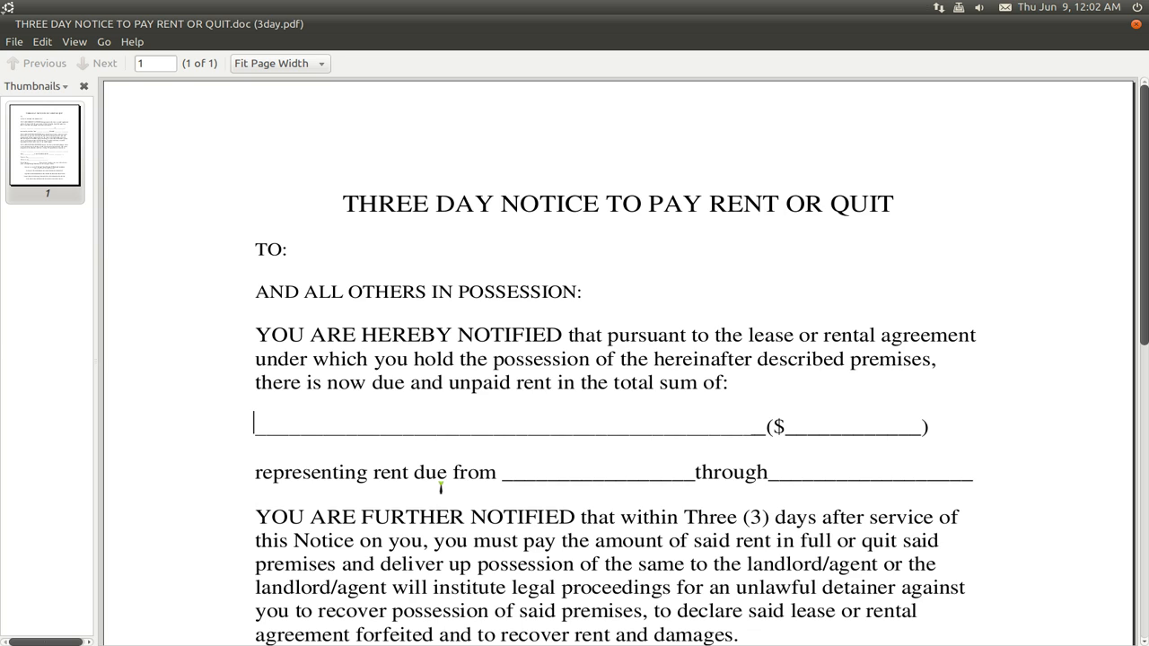
type("sdfsdfsdfsdfsdfsdf")
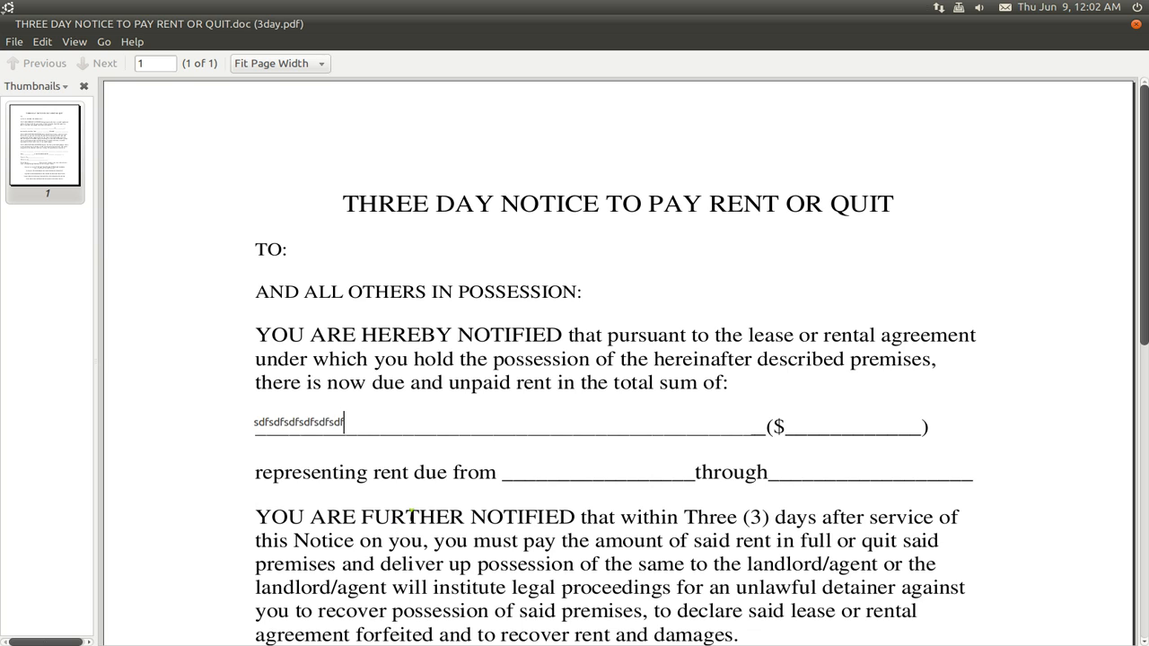
left_click(534, 466)
type("sdfsdfs")
left_click(808, 473)
type("sdfsdfsdfsdfs")
left_click(836, 420)
type("sdfsdfsdf")
left_click(603, 523)
Check the total sum, rent due from and through fields of the notice for the entered text.
left_click_drag(936, 489, 290, 418)
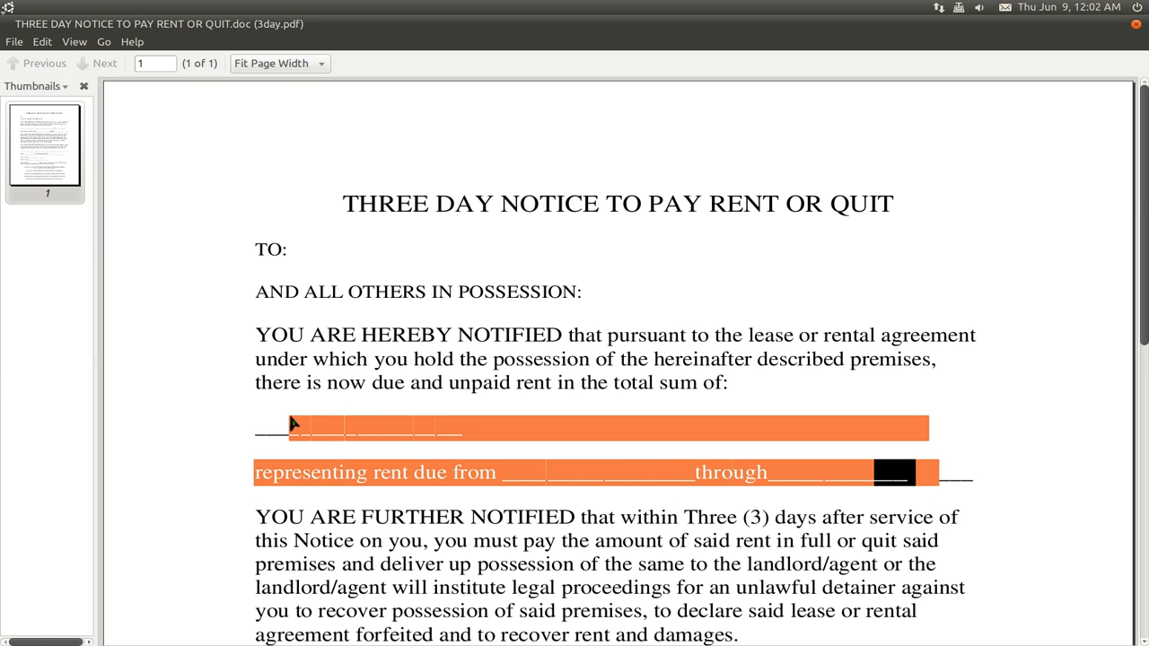
left_click(290, 421)
left_click(313, 422)
left_click(545, 467)
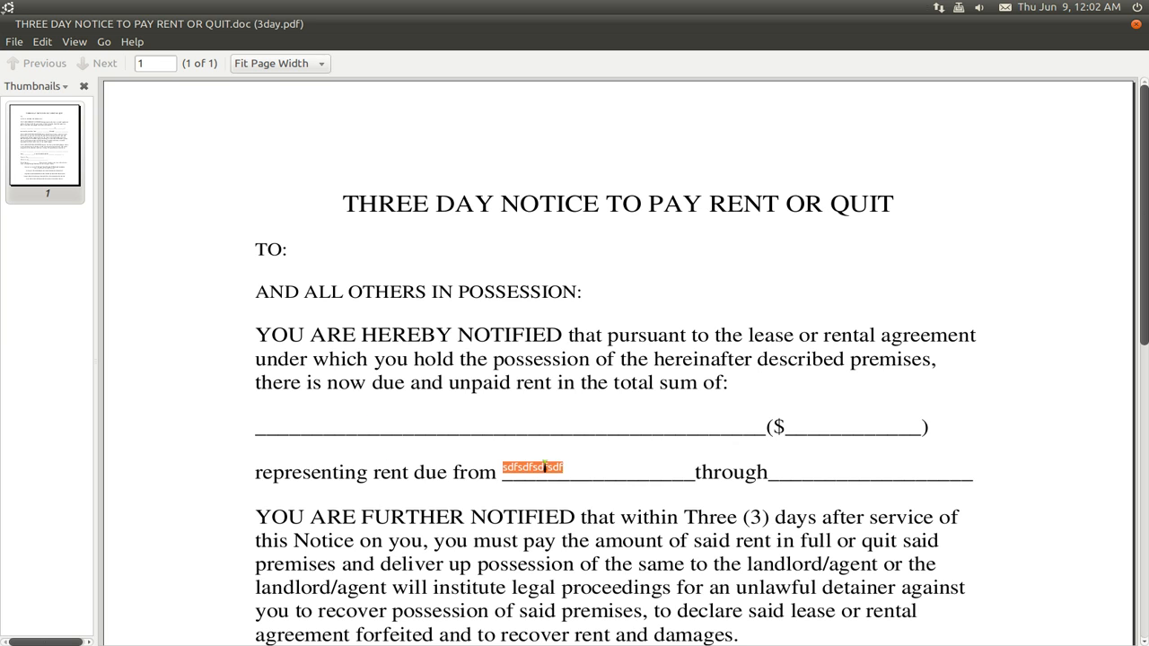
left_click(822, 475)
left_click(557, 499)
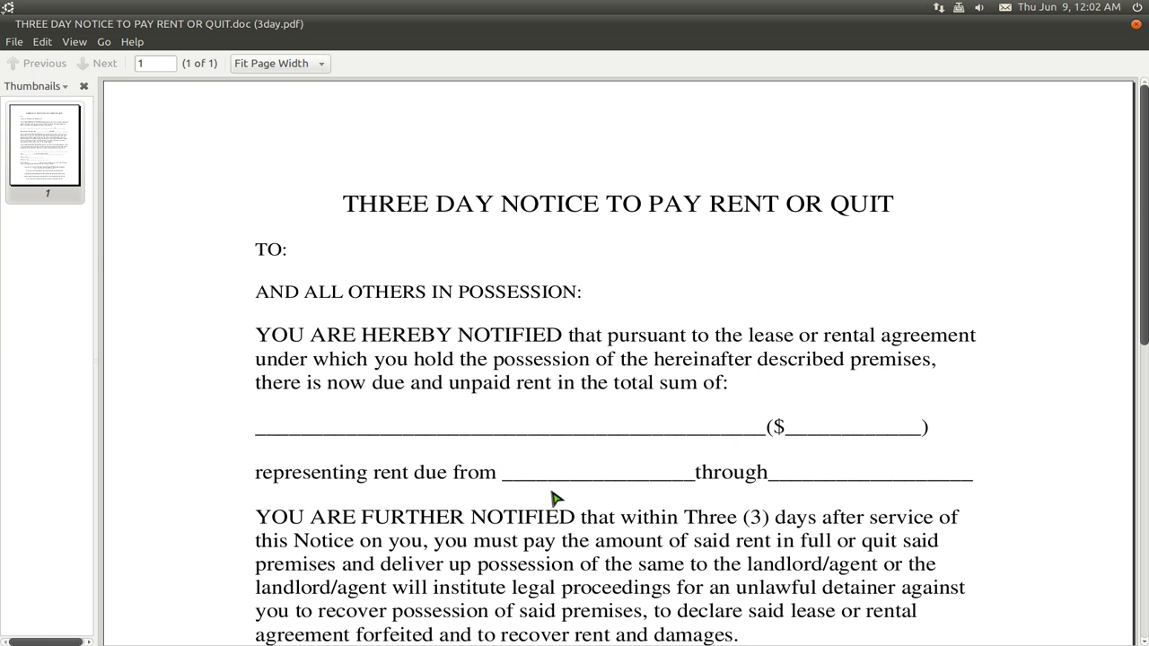
Open a print preview of the three day notice and maximize it.
left_click(15, 42)
left_click(34, 108)
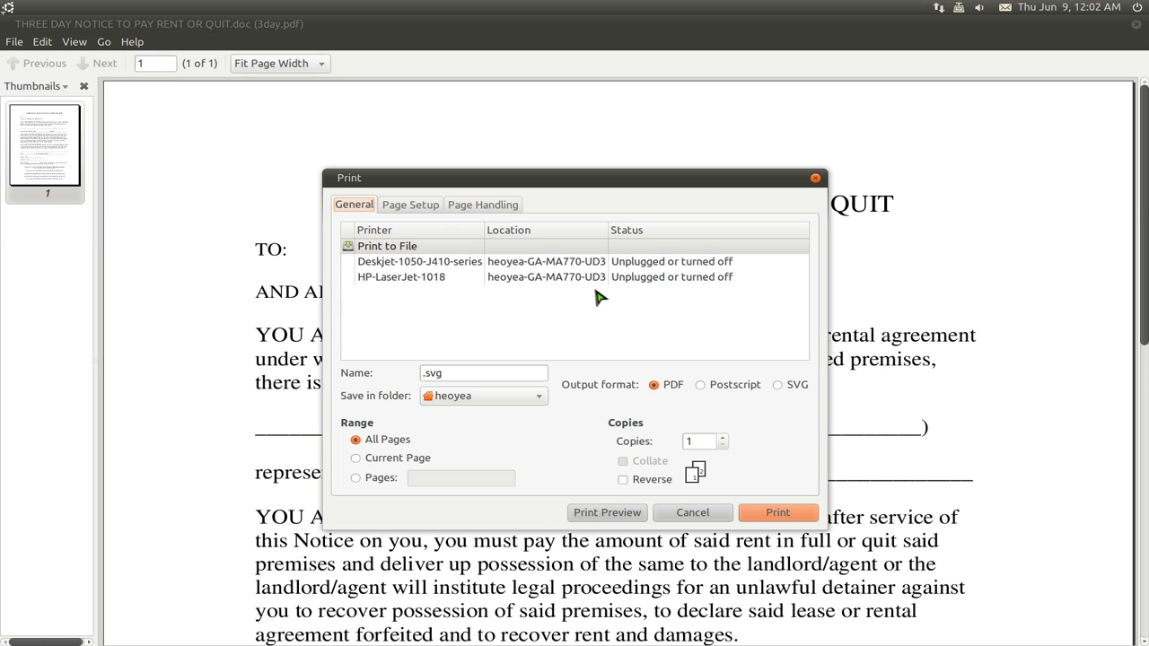
left_click(600, 519)
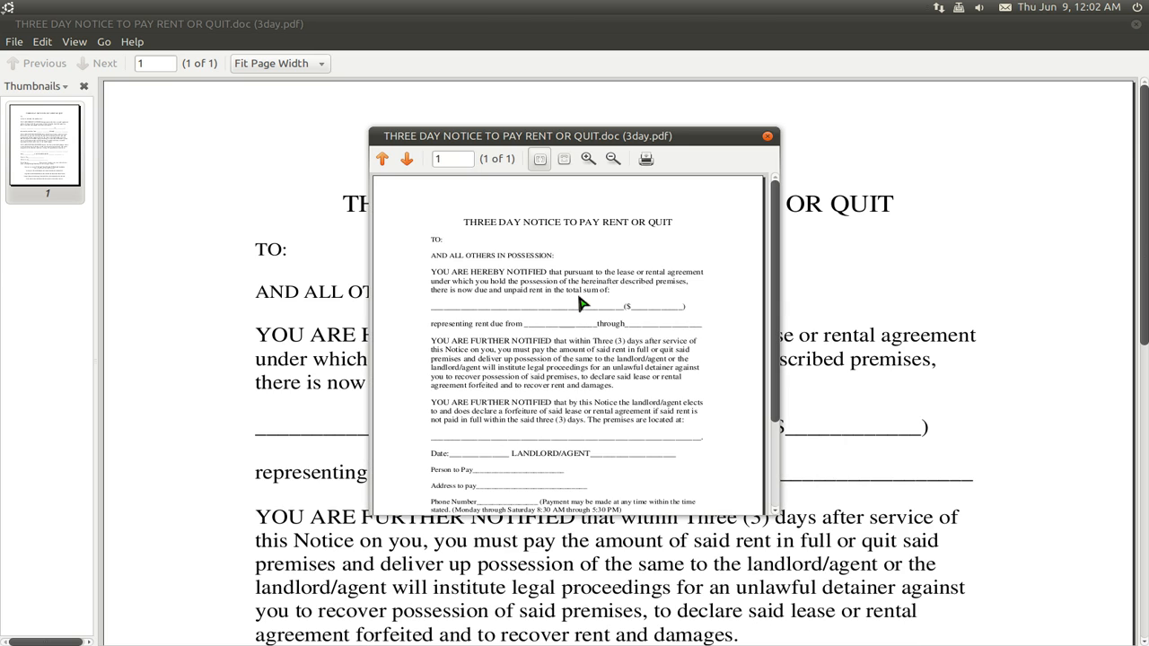
double_click(677, 141)
Inspect the rent sum, rent period and remaining blanks of the notice in the print preview.
left_click_drag(260, 441, 122, 426)
left_click(513, 464)
left_click_drag(707, 494, 293, 387)
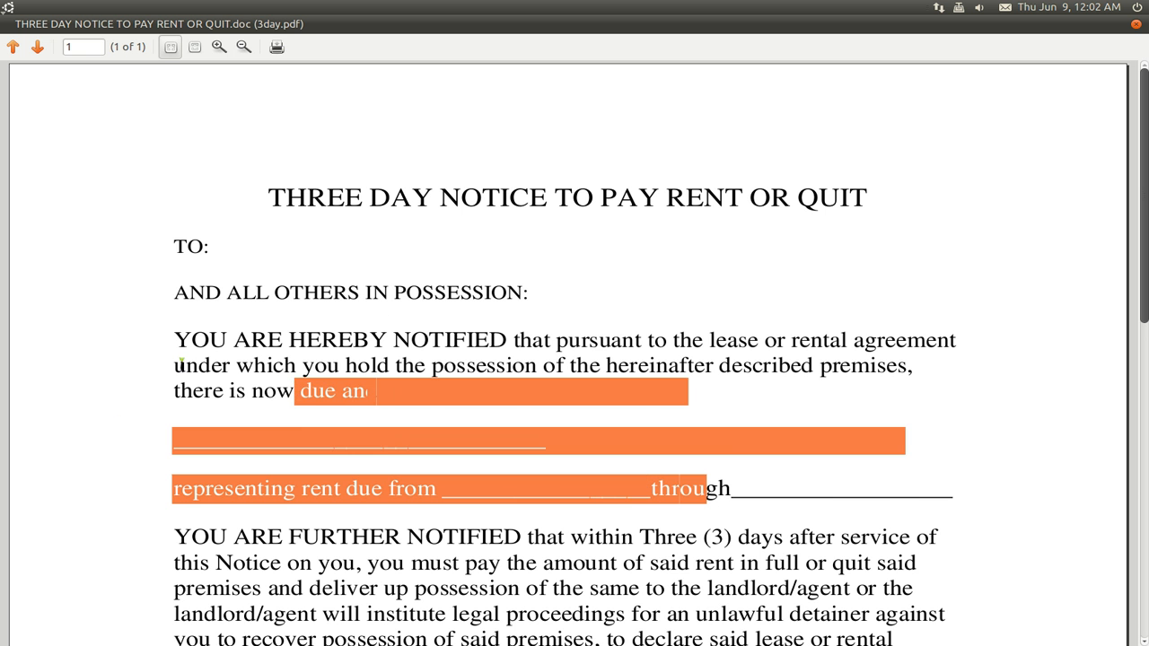
left_click(204, 369)
scroll(470, 375, "down", 4)
scroll(470, 375, "down", 4)
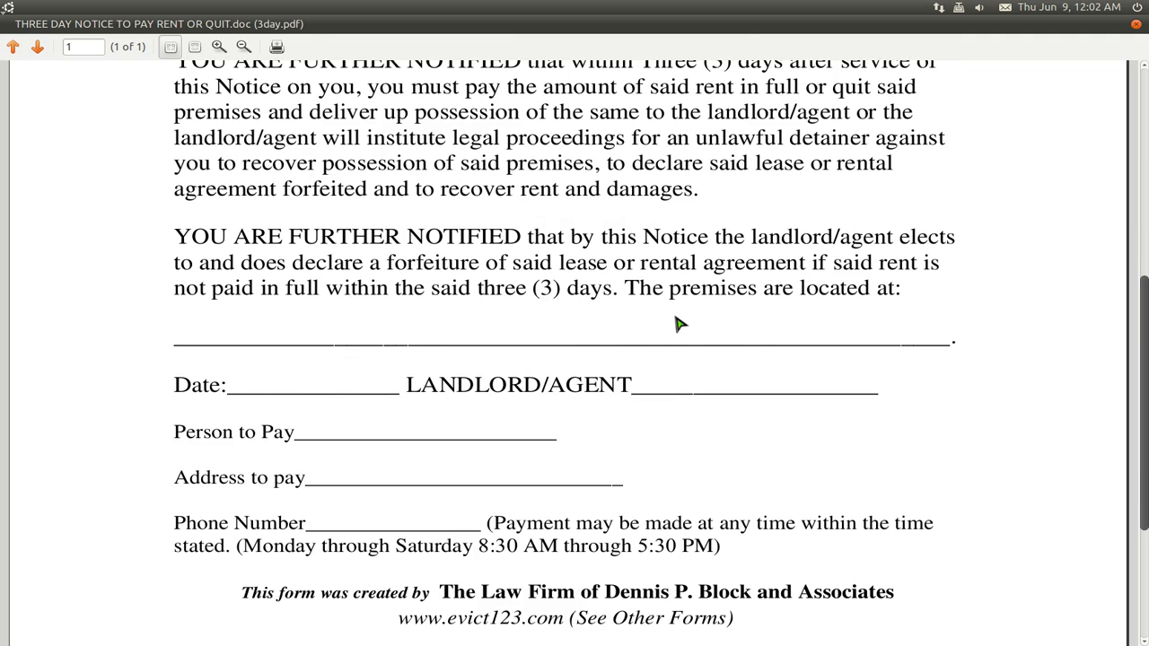
scroll(679, 325, "up", 6)
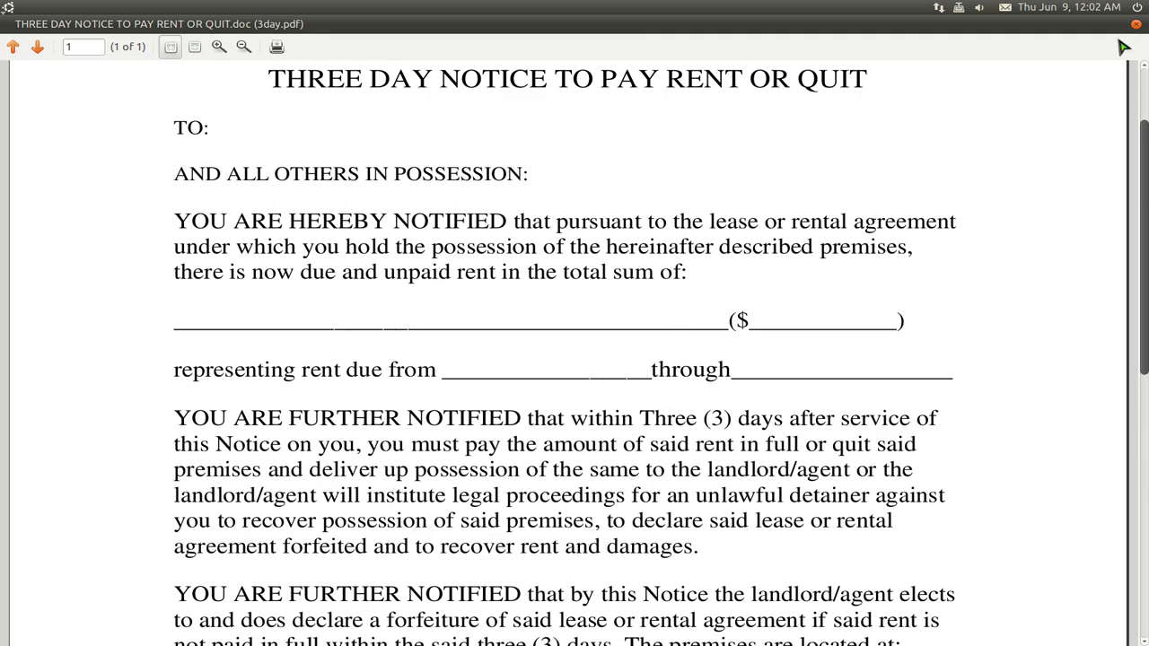
Close the notice's print preview and the document without saving a copy.
left_click(1134, 25)
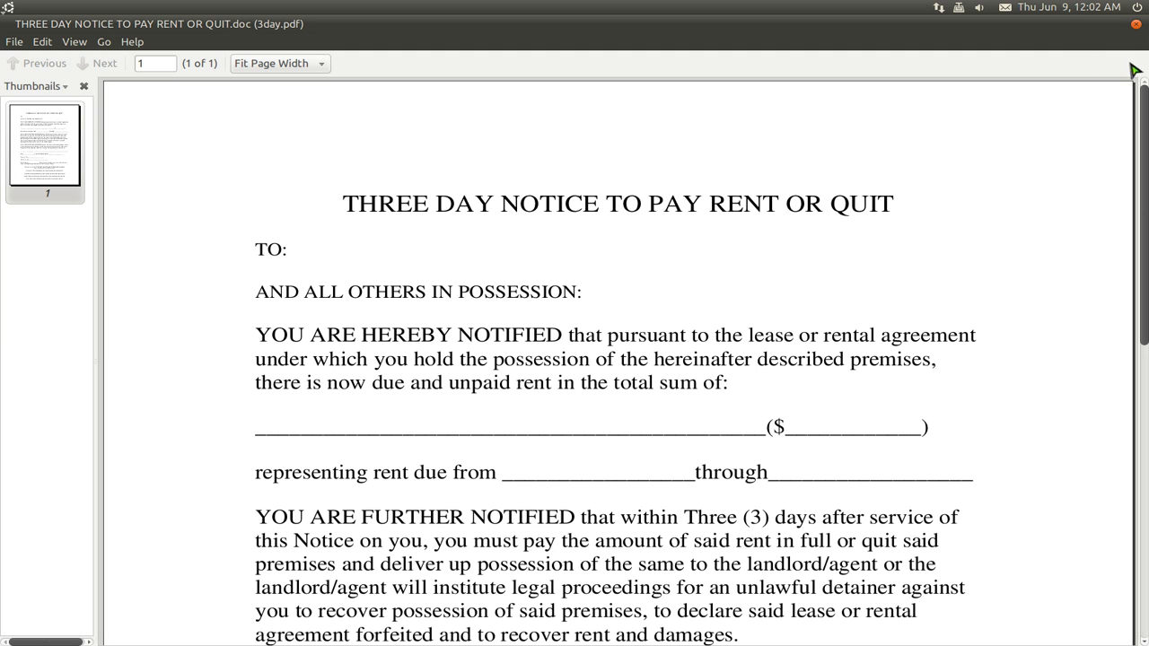
left_click(1137, 26)
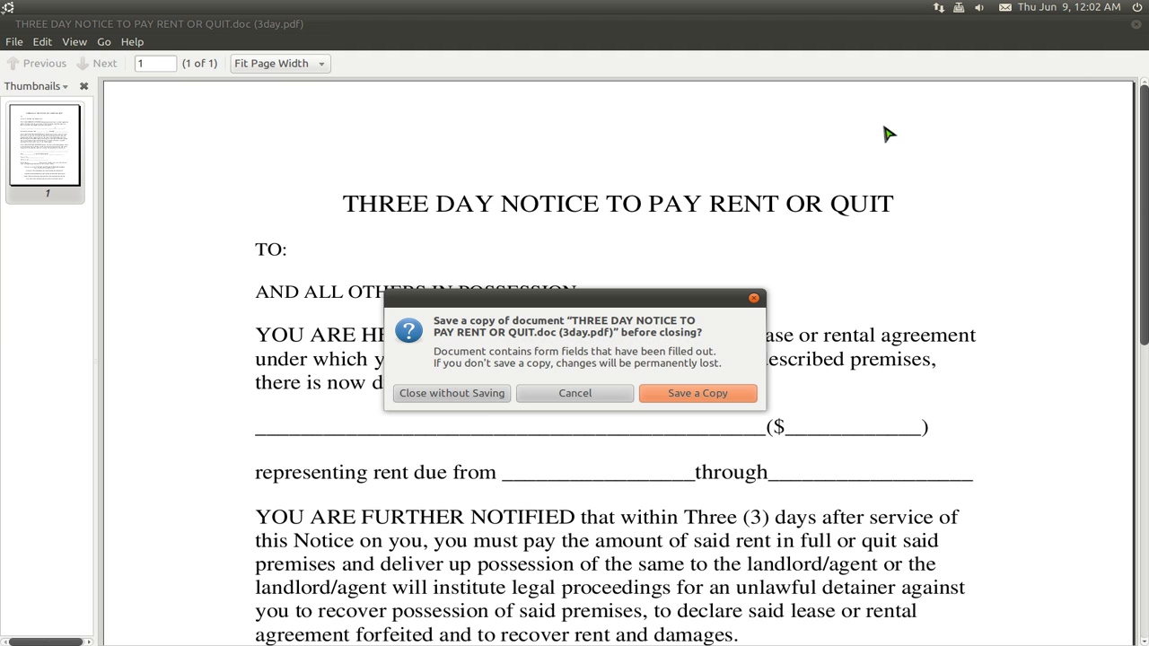
left_click(453, 392)
left_click(605, 323)
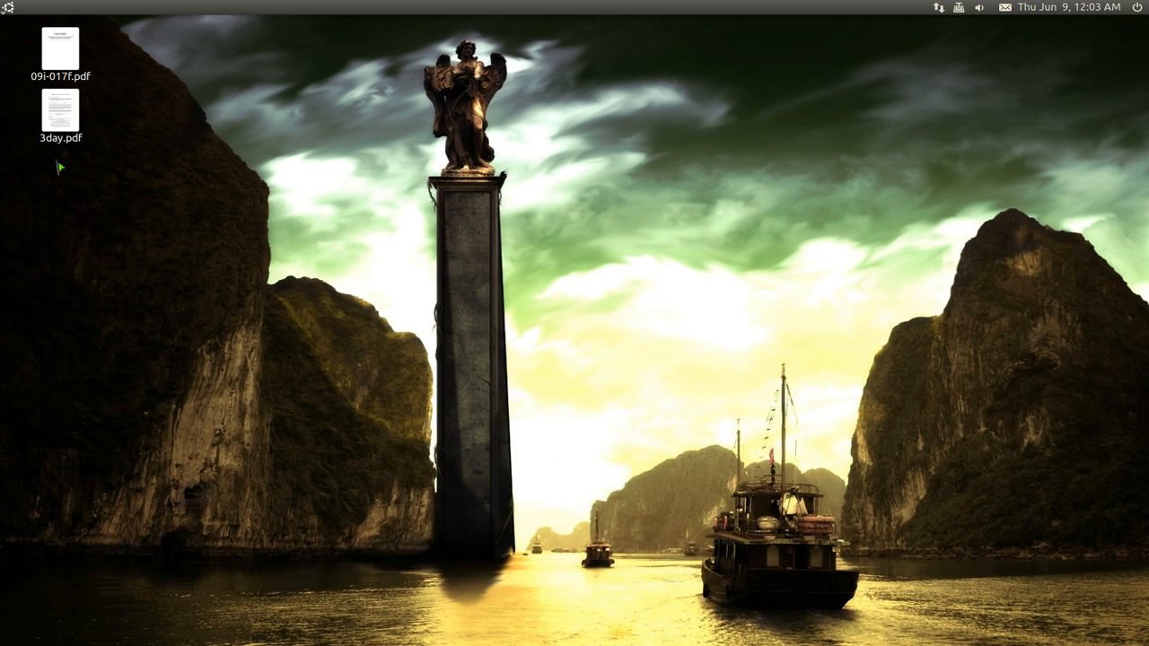
Open 3day.pdf from the desktop with Adobe Reader 9.
right_click(59, 117)
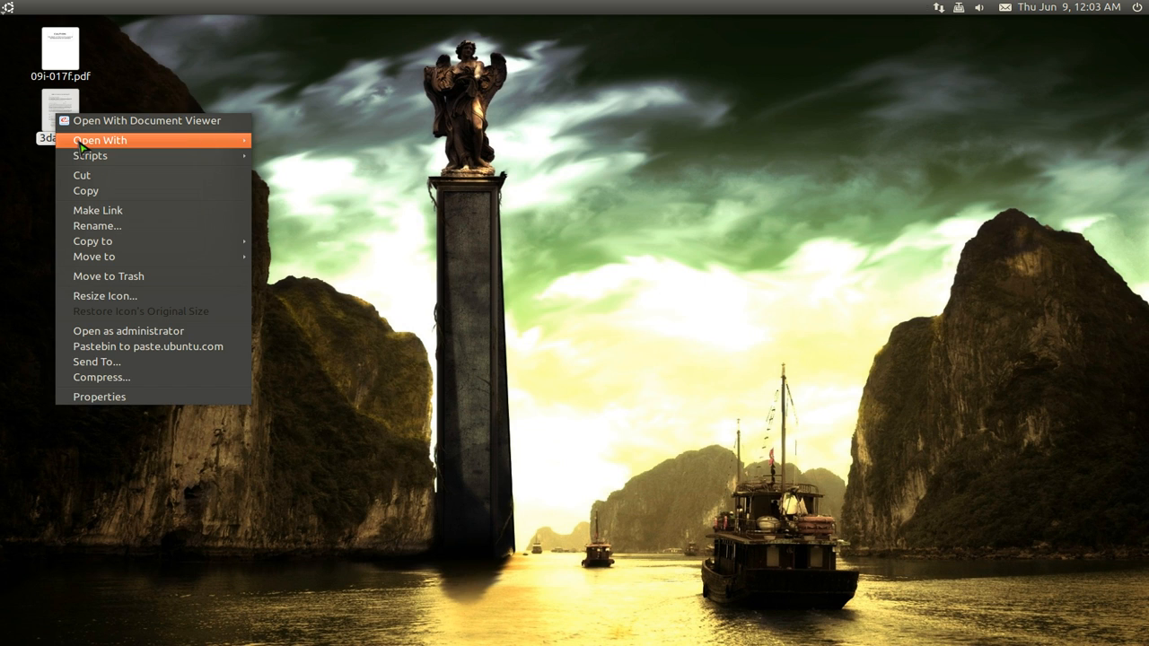
mouse_move(81, 146)
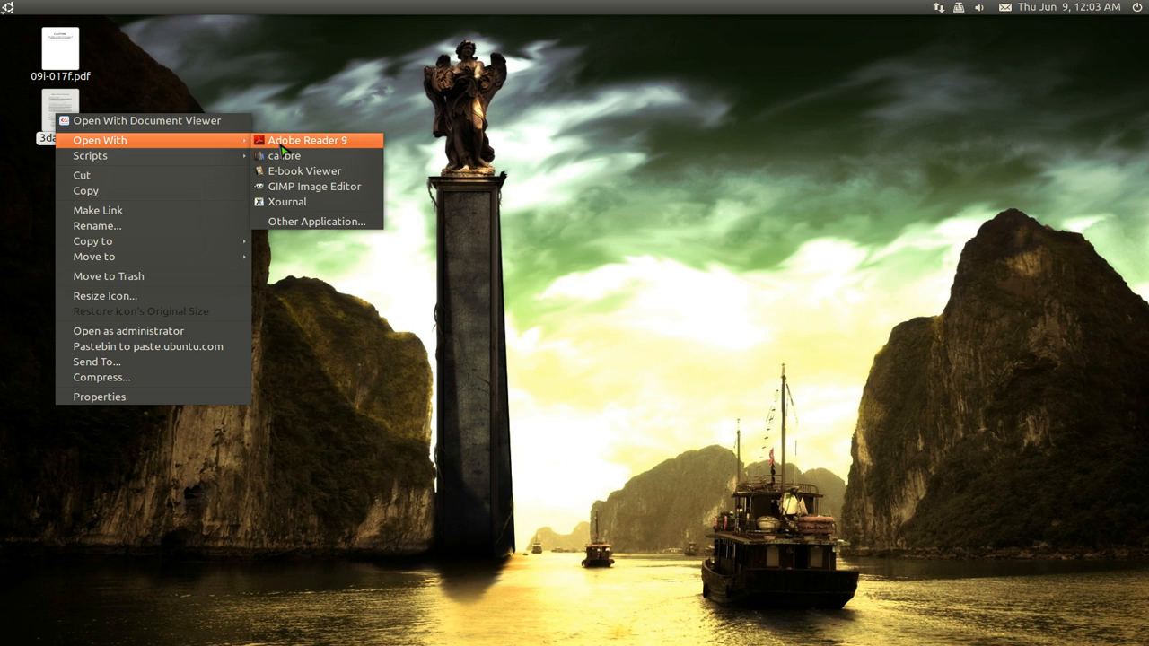
left_click(283, 142)
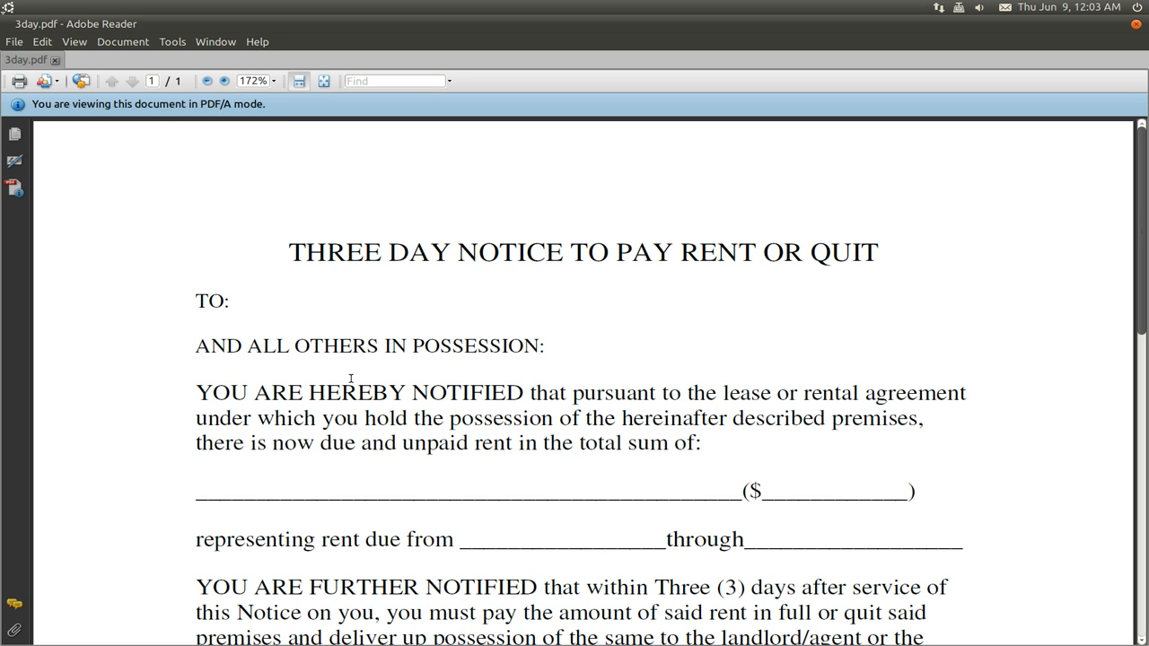
Try to place the text cursor in the total sum blank to see whether it is fillable.
scroll(443, 434, "down", 3)
double_click(252, 408)
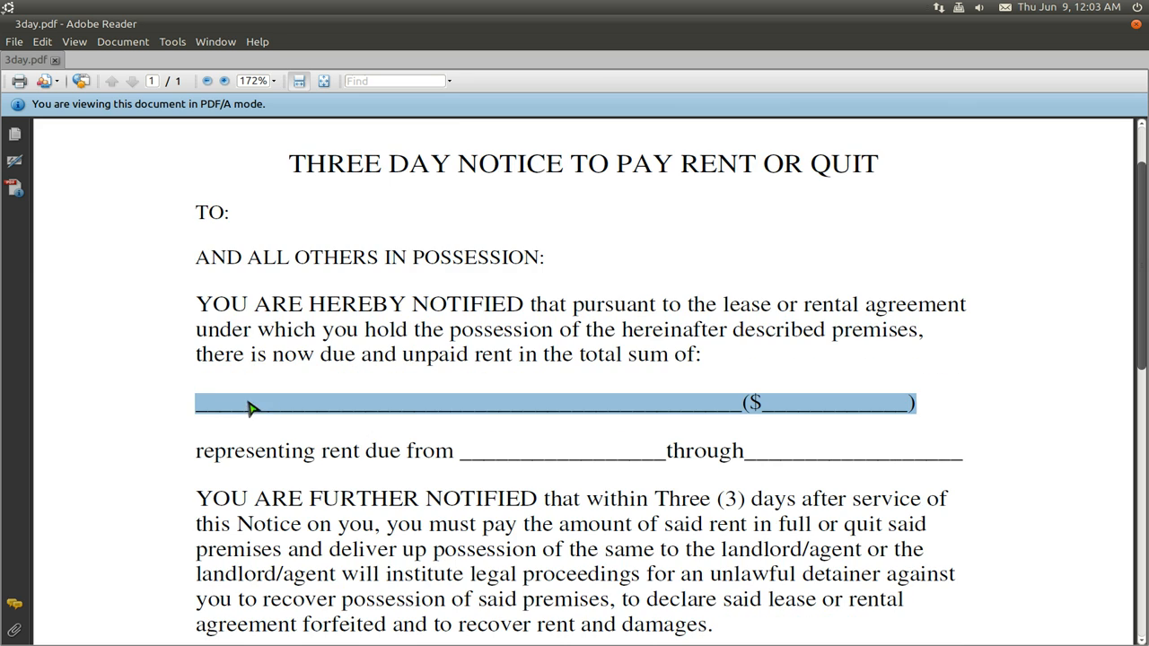
left_click(201, 403)
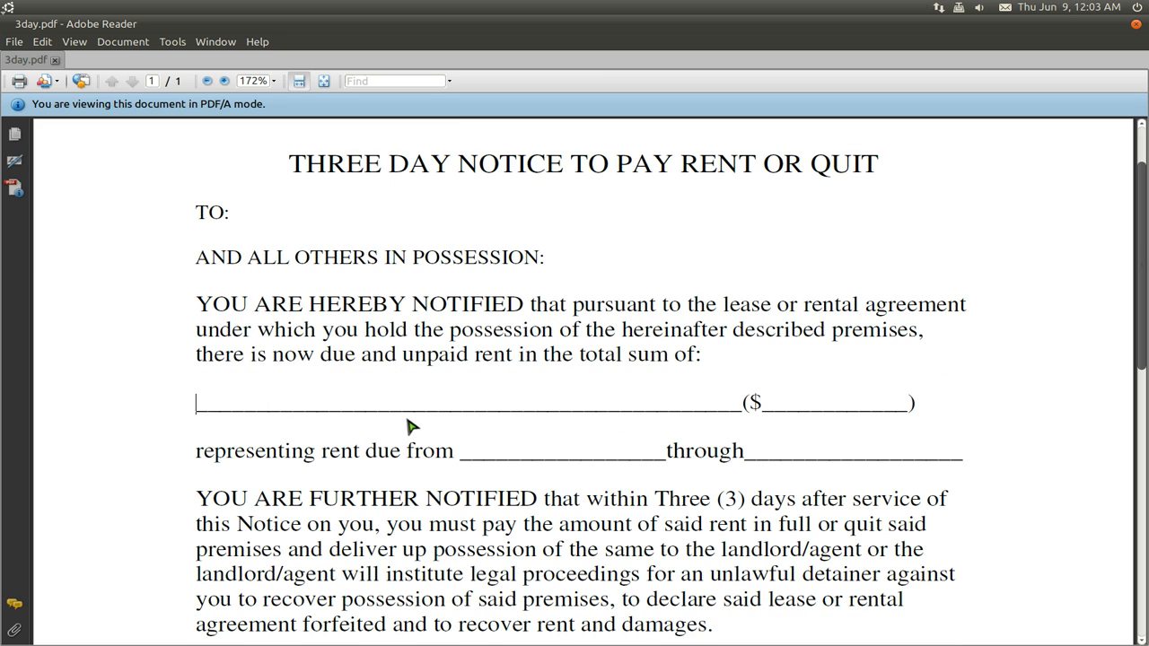
left_click(245, 403)
left_click(192, 406)
Set the Documents preference for viewing documents in PDF/A mode to Never and apply it.
left_click(43, 45)
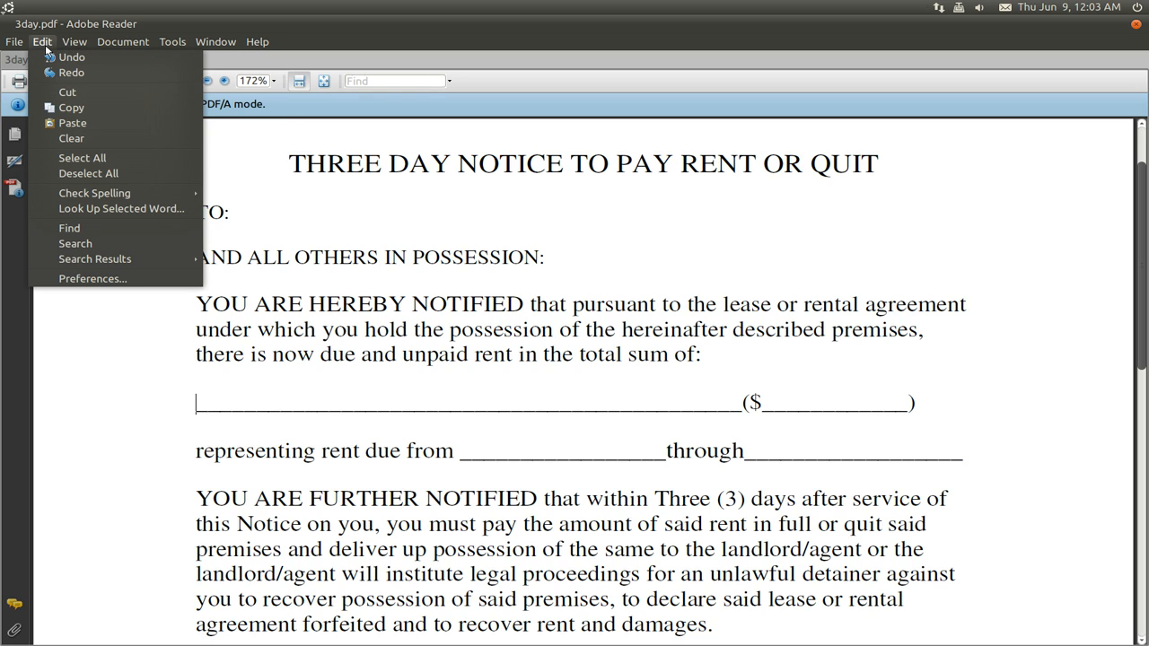
left_click(106, 278)
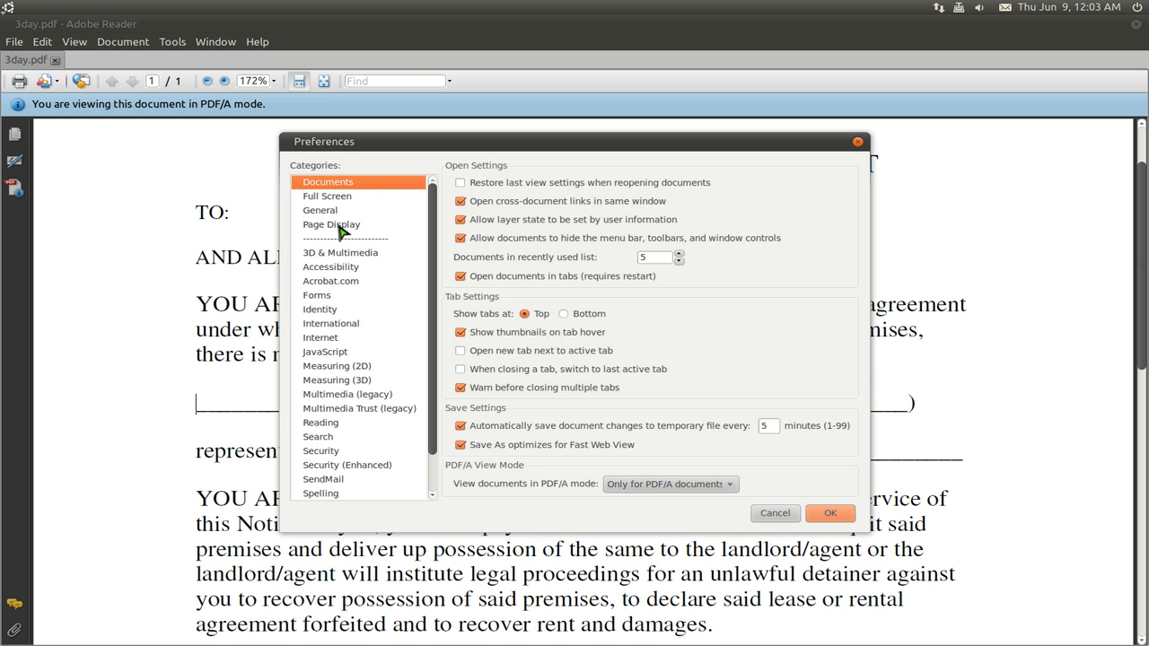
left_click(334, 196)
left_click(340, 183)
left_click(705, 485)
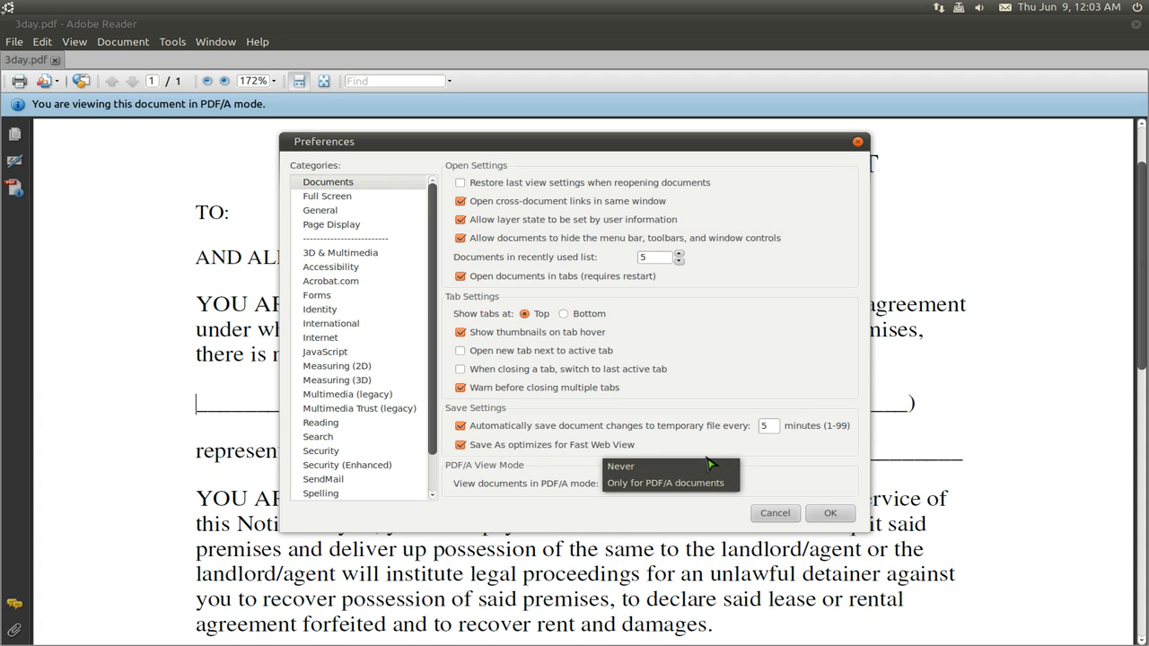
left_click(708, 468)
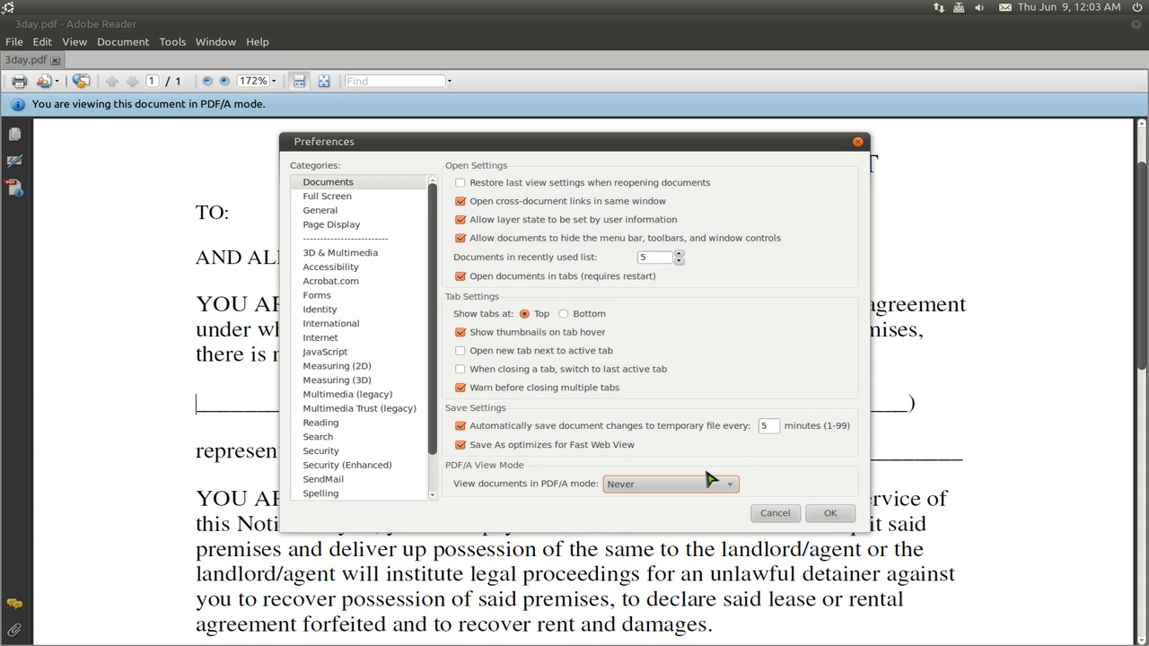
left_click(829, 513)
Fill the notice's total sum blank with the sample text "dsfsdfsdfsdffs".
left_click(461, 373)
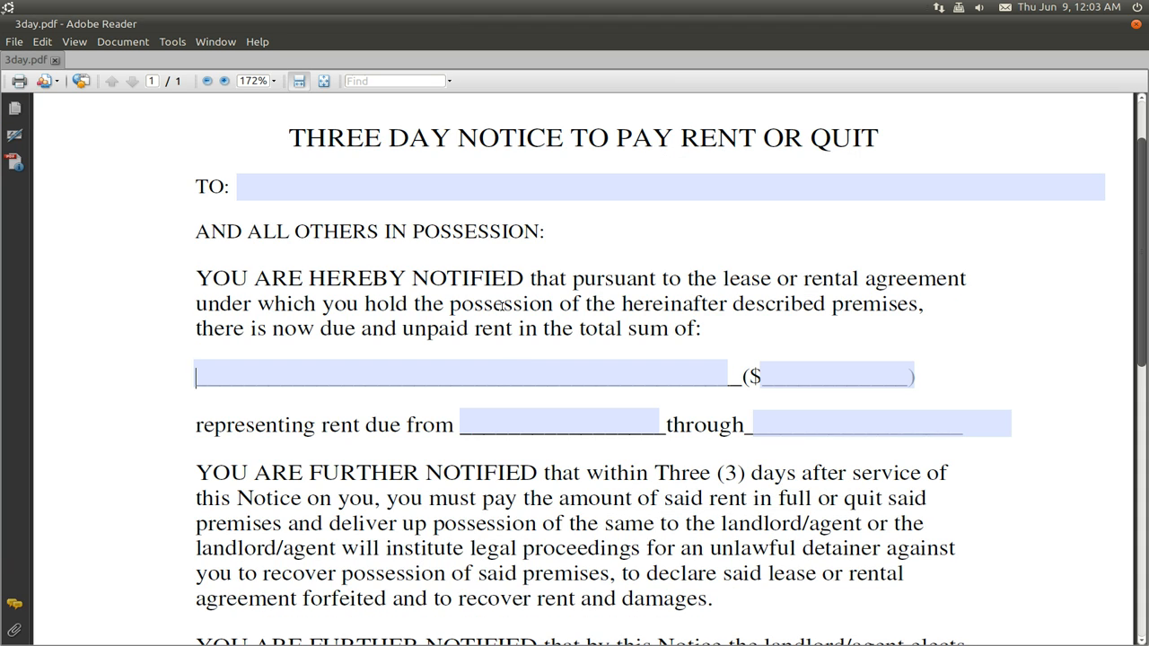
left_click(334, 381)
type("dsfsd")
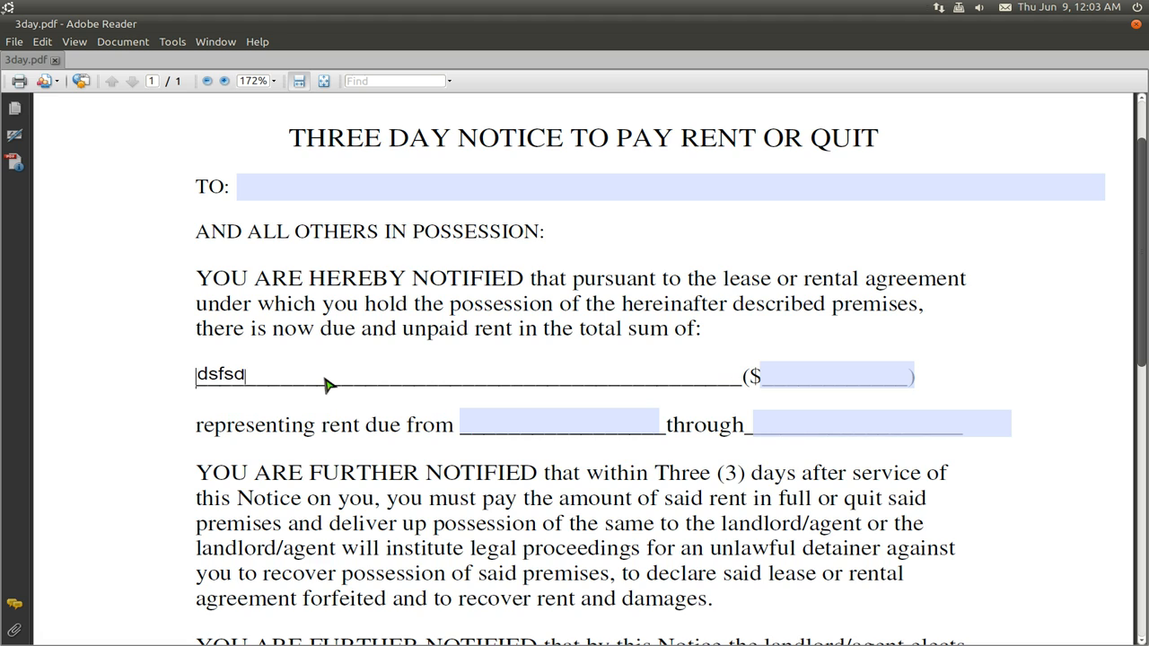
type("fsdfsdffs")
Fill the rent due period with "dssdfsdfsdf" as the start and "dsfsdfsdadsfa" as the end.
left_click(528, 422)
type("dssdfsdfsdf")
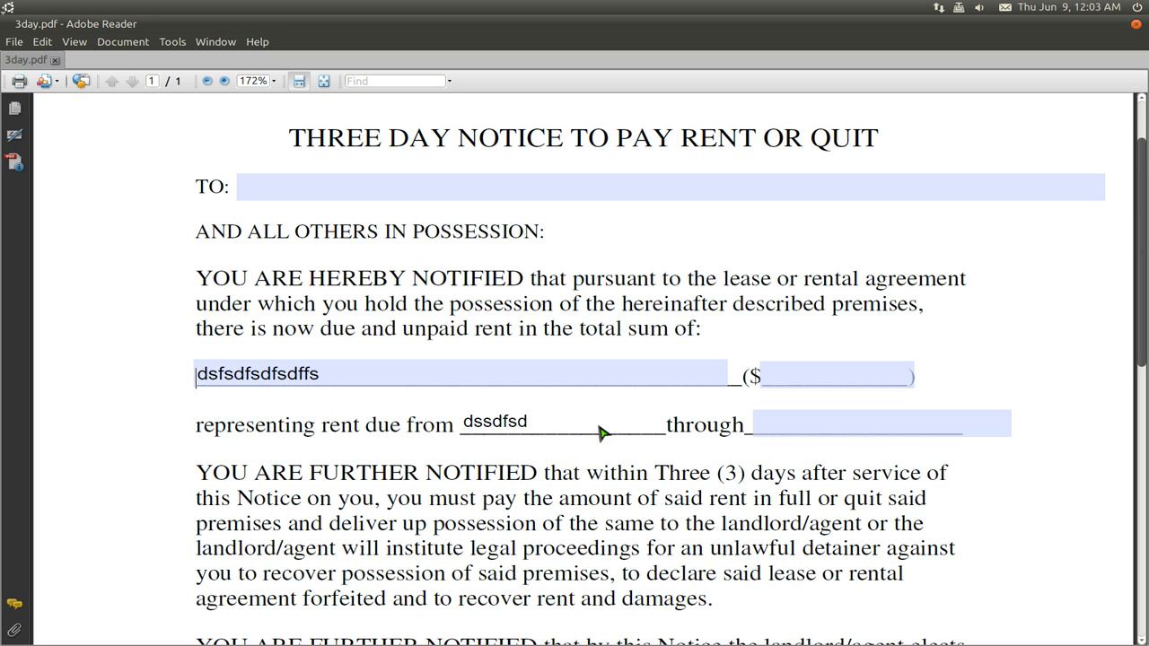
left_click(833, 434)
type("dsfsdfsdadsfa")
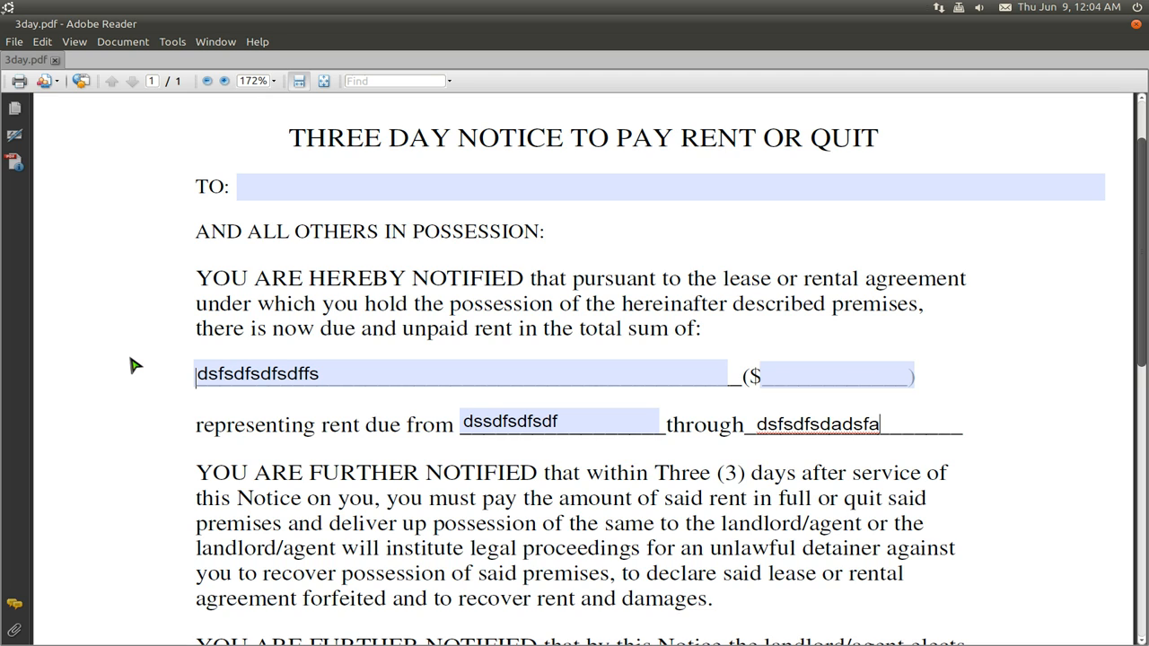
left_click(153, 281)
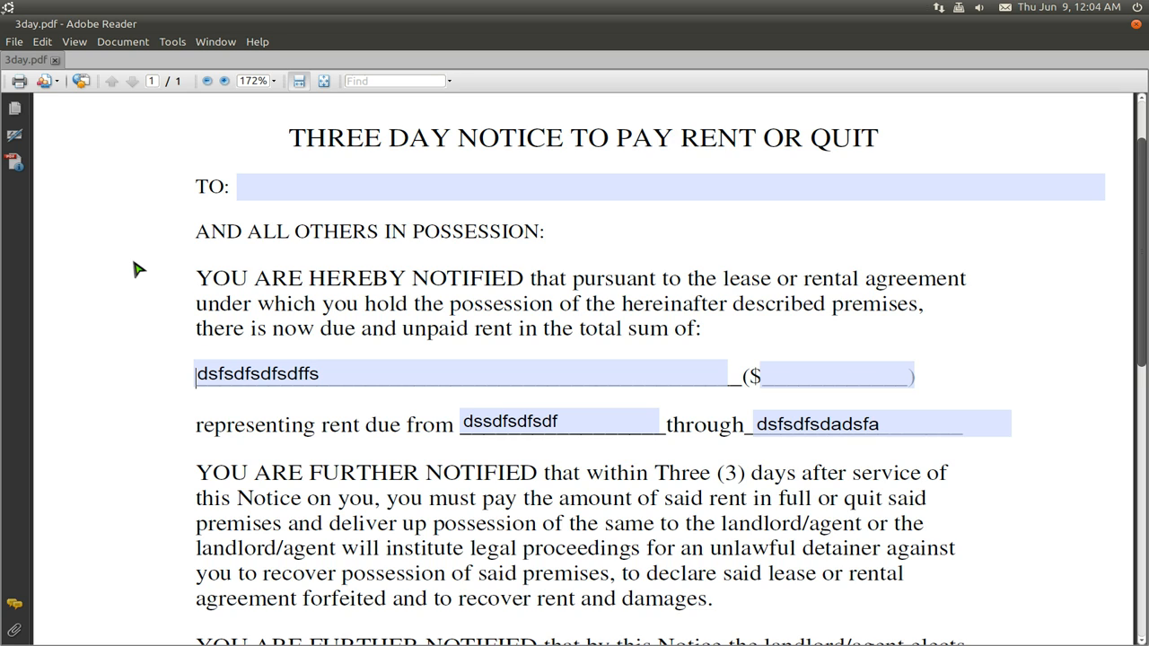
Set 3day.pdf to print to a file, choosing the Desktop folder and the Print to File (*.ps) type.
scroll(687, 331, "down", 3)
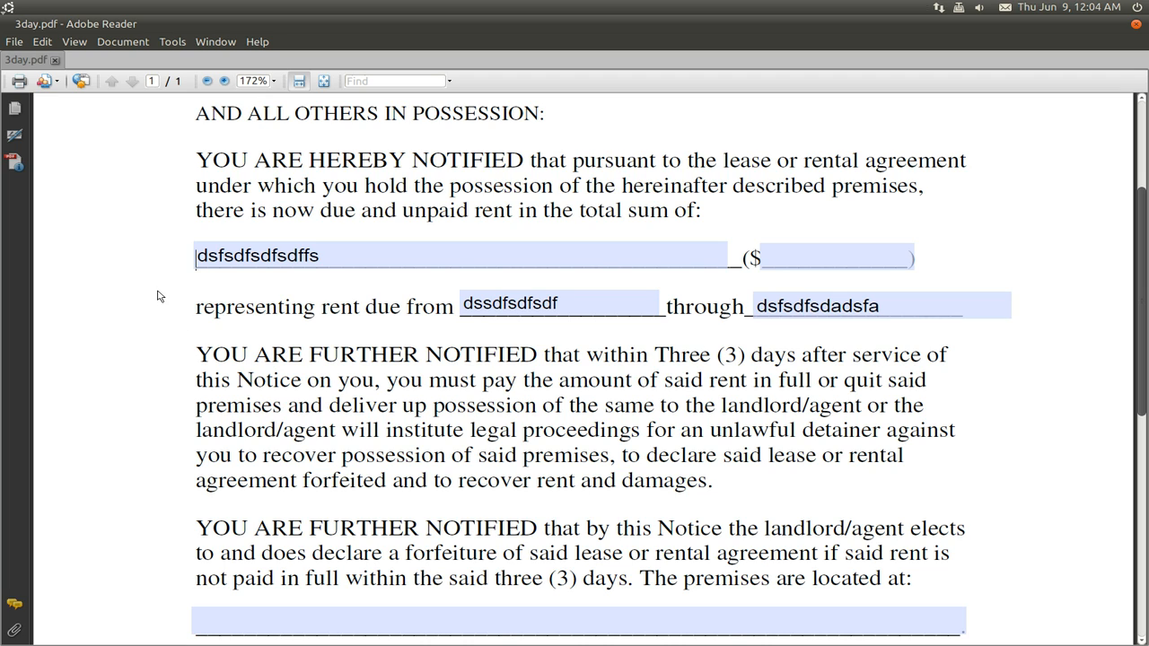
scroll(160, 280, "up", 1)
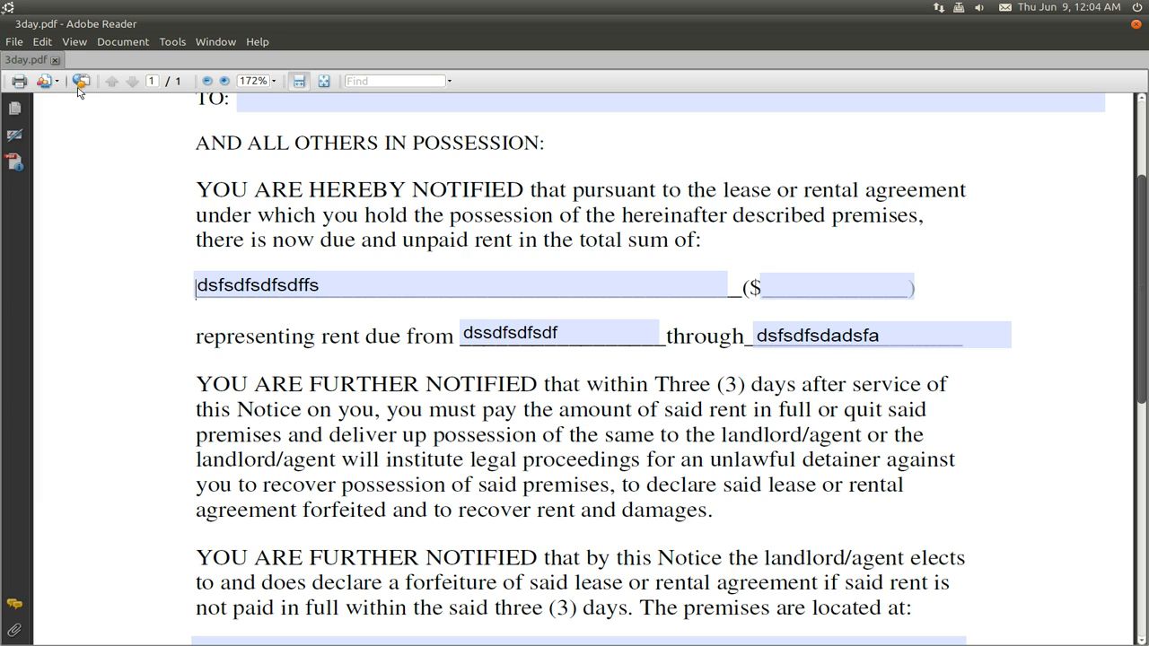
left_click(14, 43)
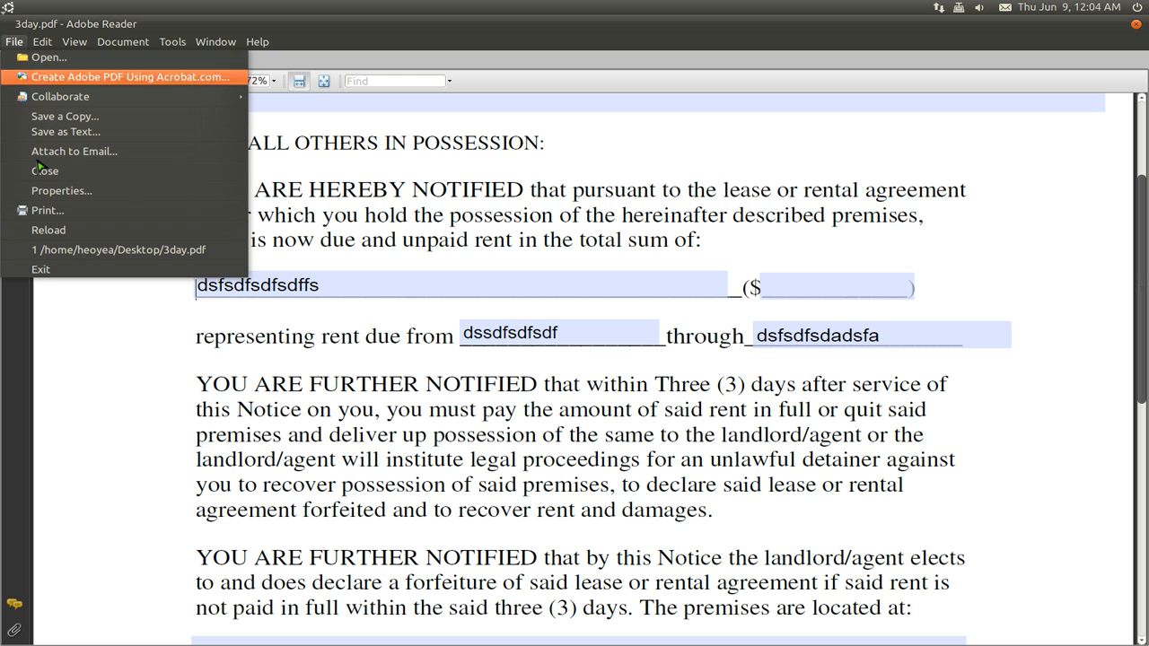
left_click(47, 211)
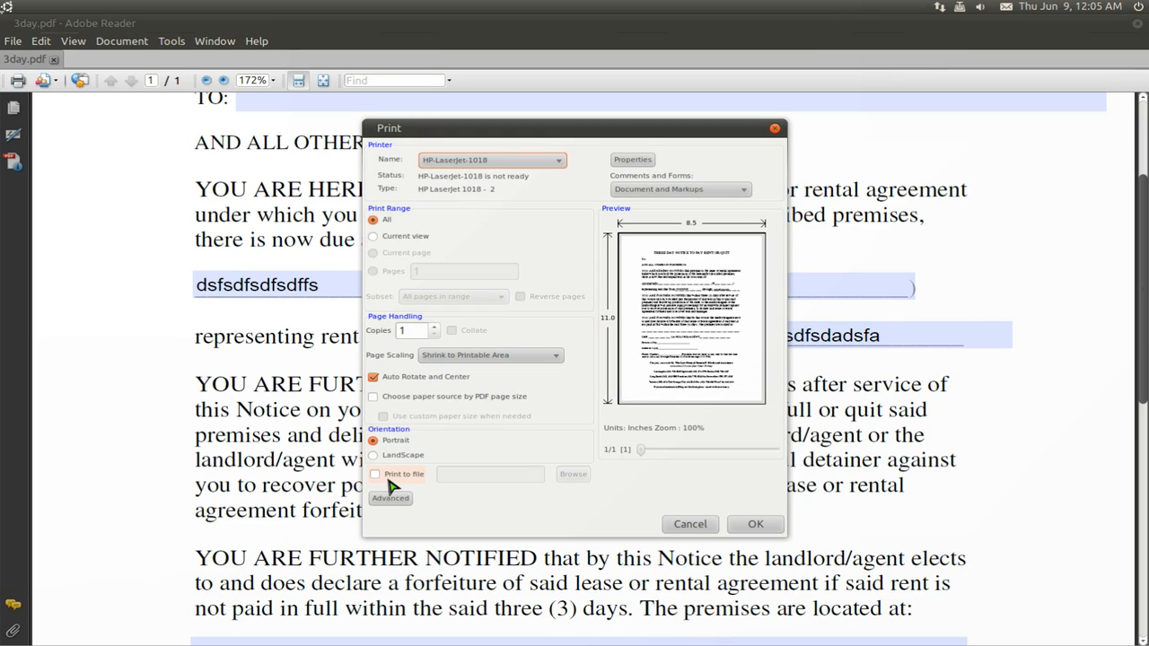
left_click(381, 477)
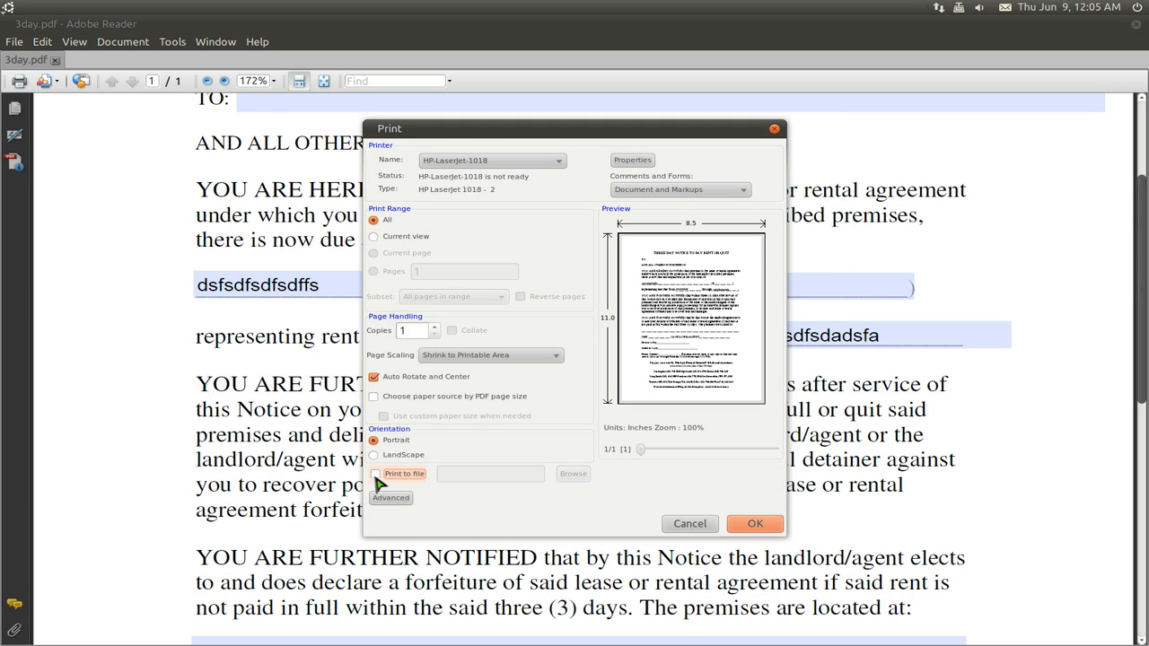
left_click(574, 474)
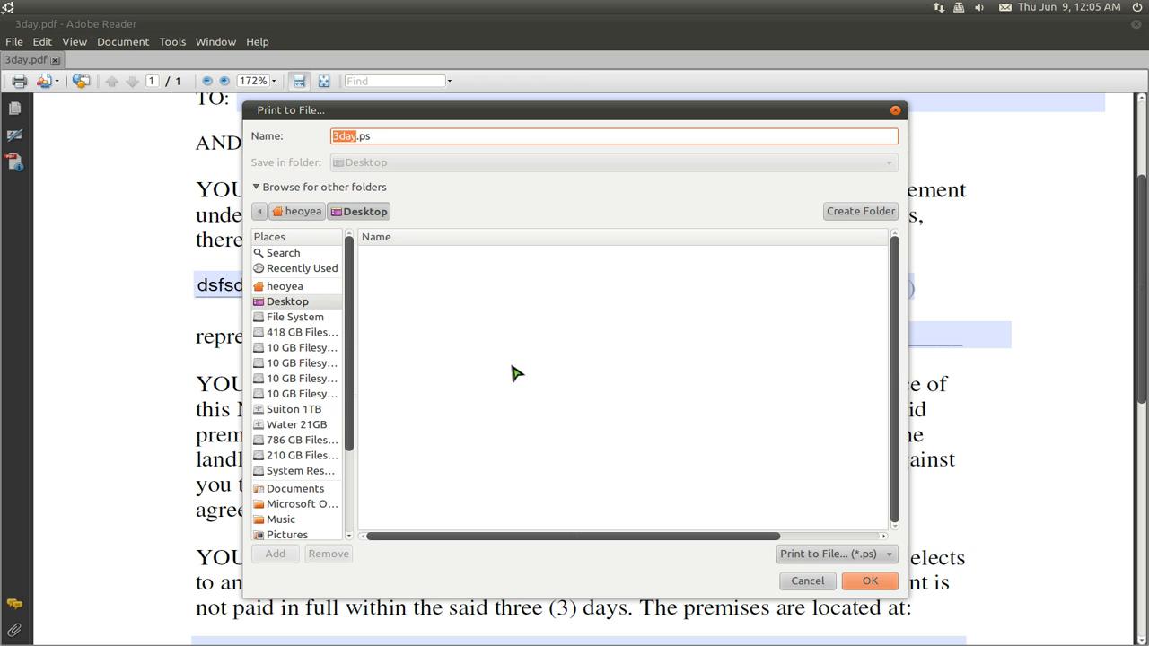
left_click(294, 303)
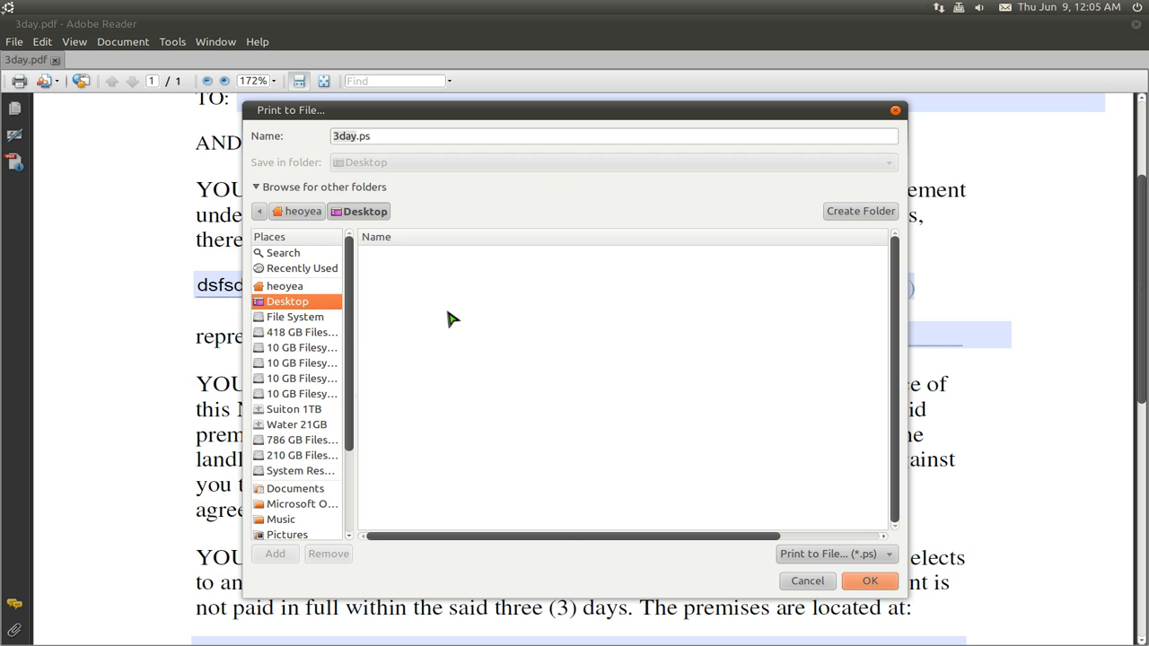
left_click(861, 553)
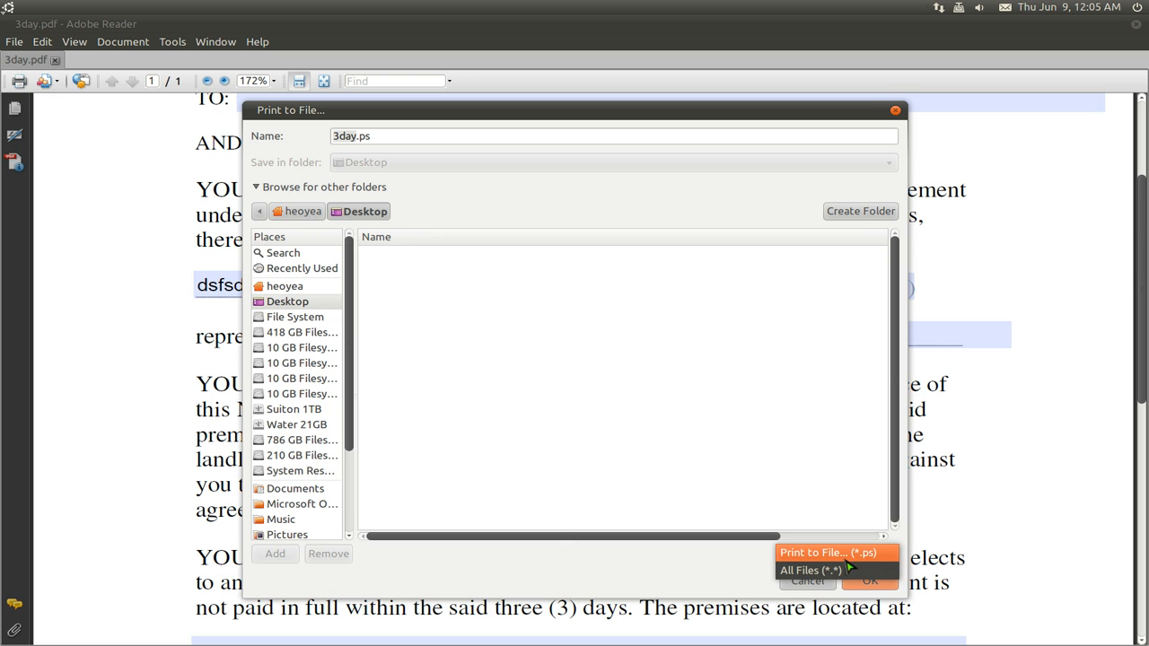
left_click(865, 553)
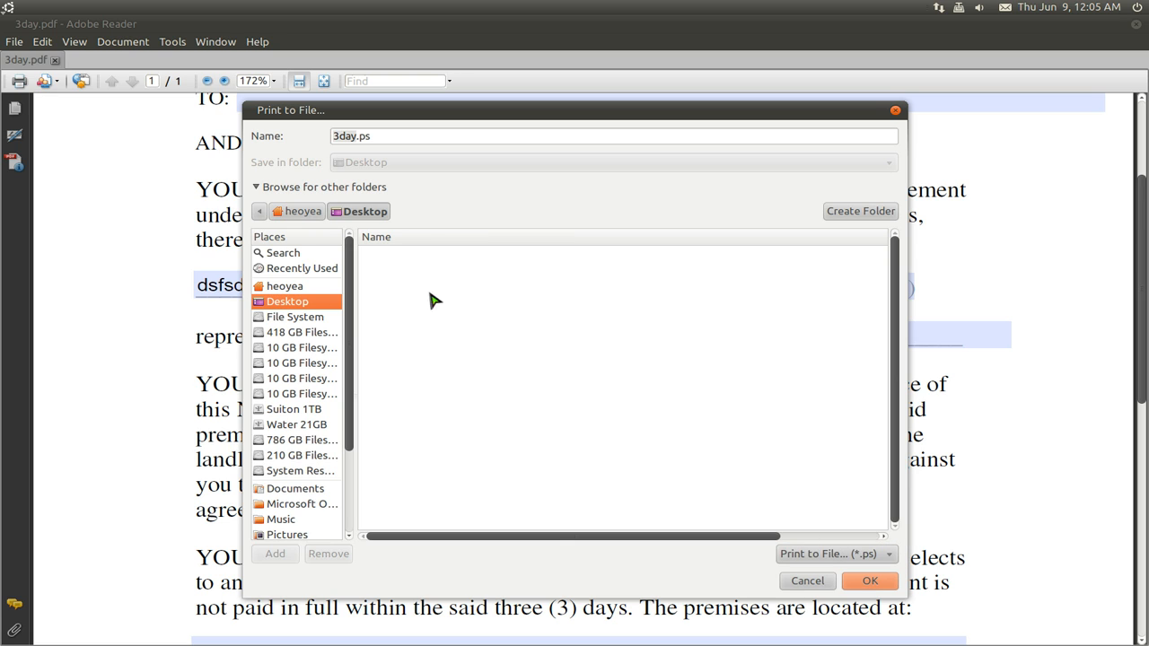
Name the output file Today.ps and print the filled notice to it.
left_click(456, 136)
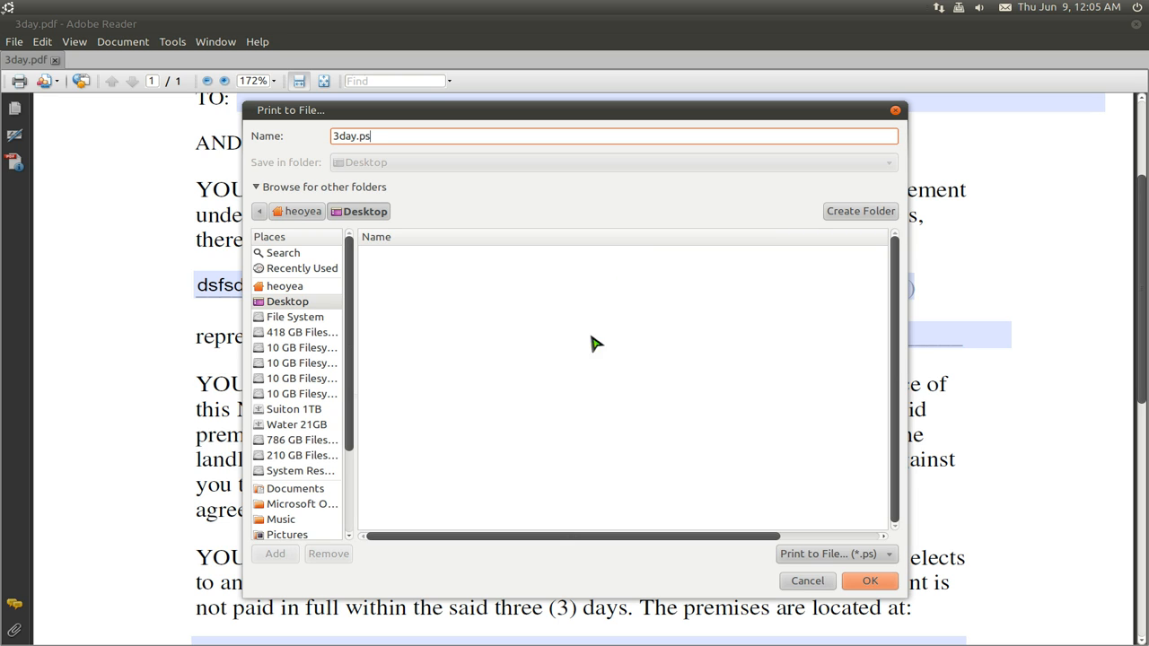
left_click_drag(358, 136, 201, 134)
key("Left")
key("Delete")
key("Delete")
key("Delete")
key("Delete")
type("Today")
left_click(639, 379)
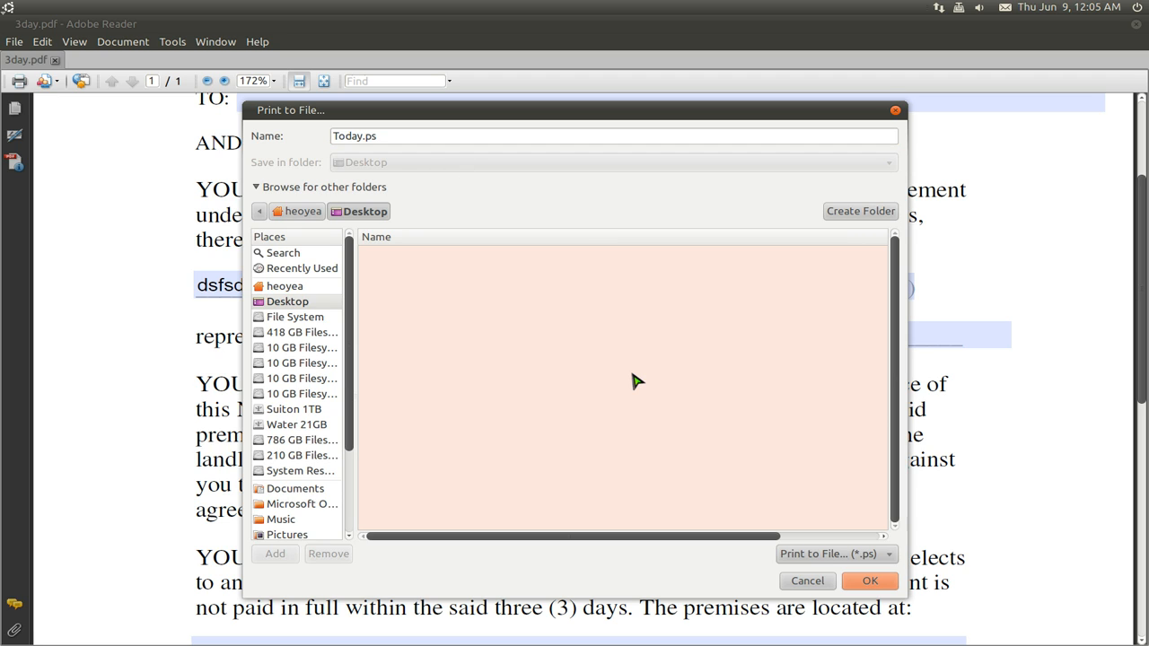
left_click(869, 582)
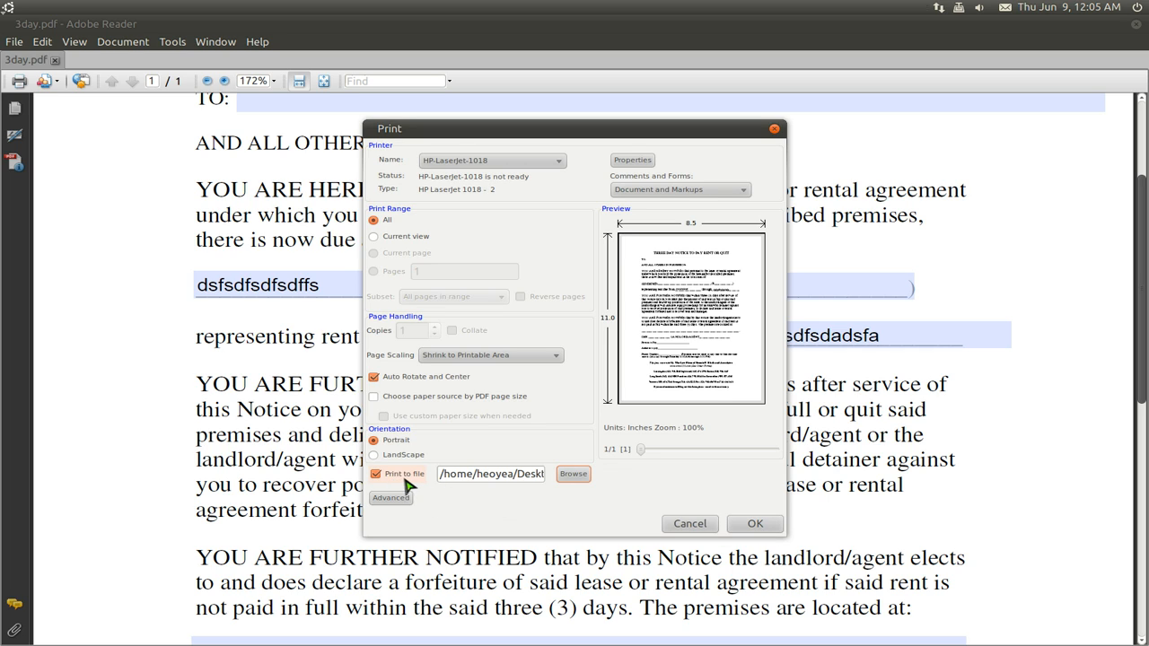
left_click(755, 523)
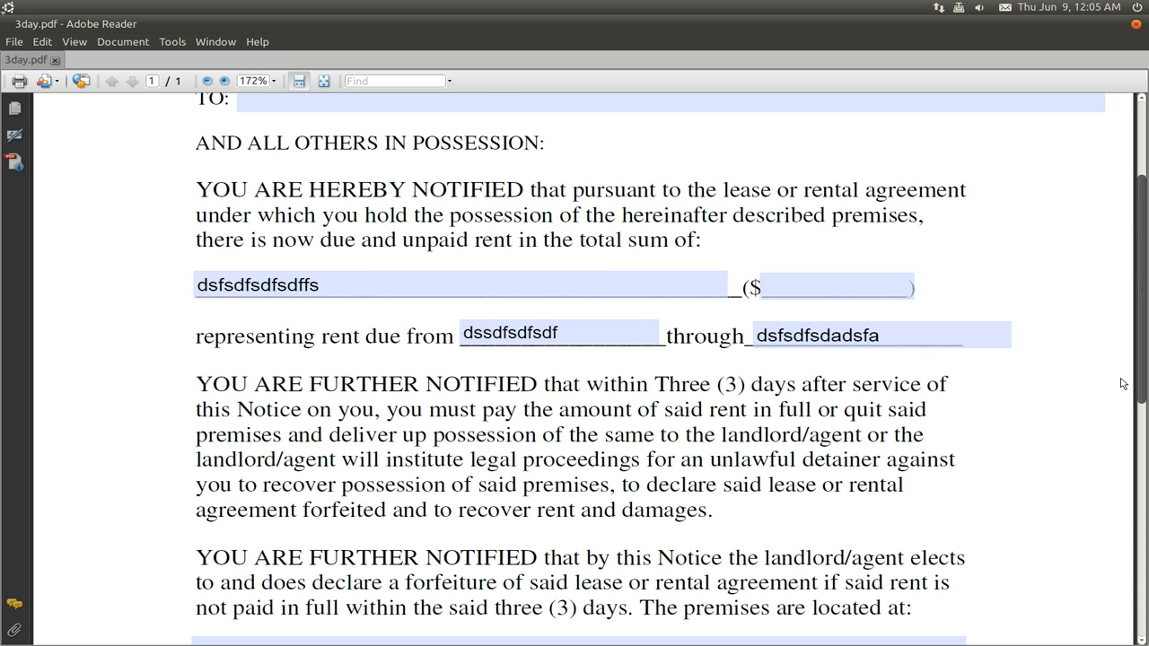
Switch to an empty workspace and open Today.ps from the desktop in a maximized Document Viewer window.
key("super+s")
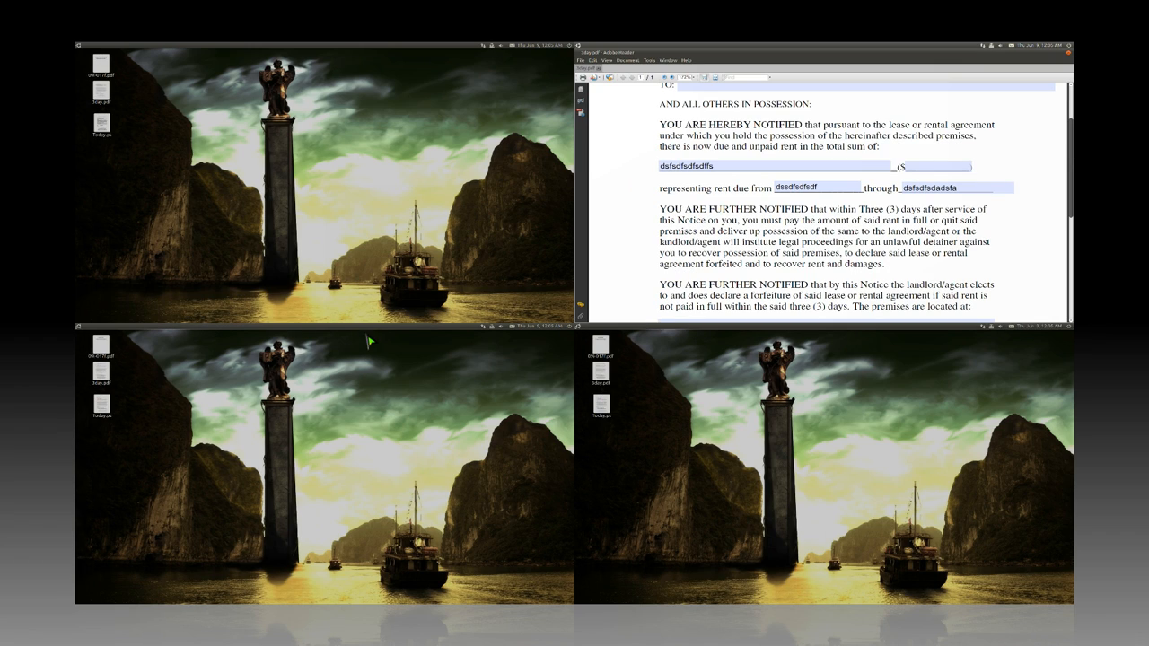
left_click(372, 456)
left_click_drag(130, 267, 51, 195)
left_click(73, 270)
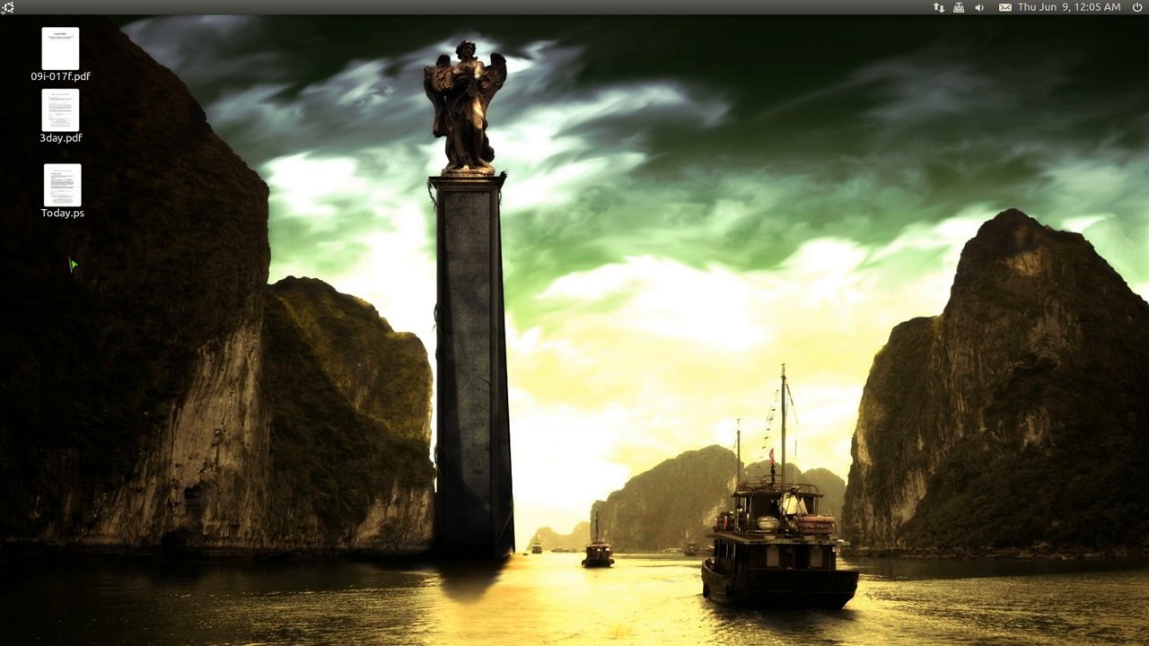
double_click(66, 213)
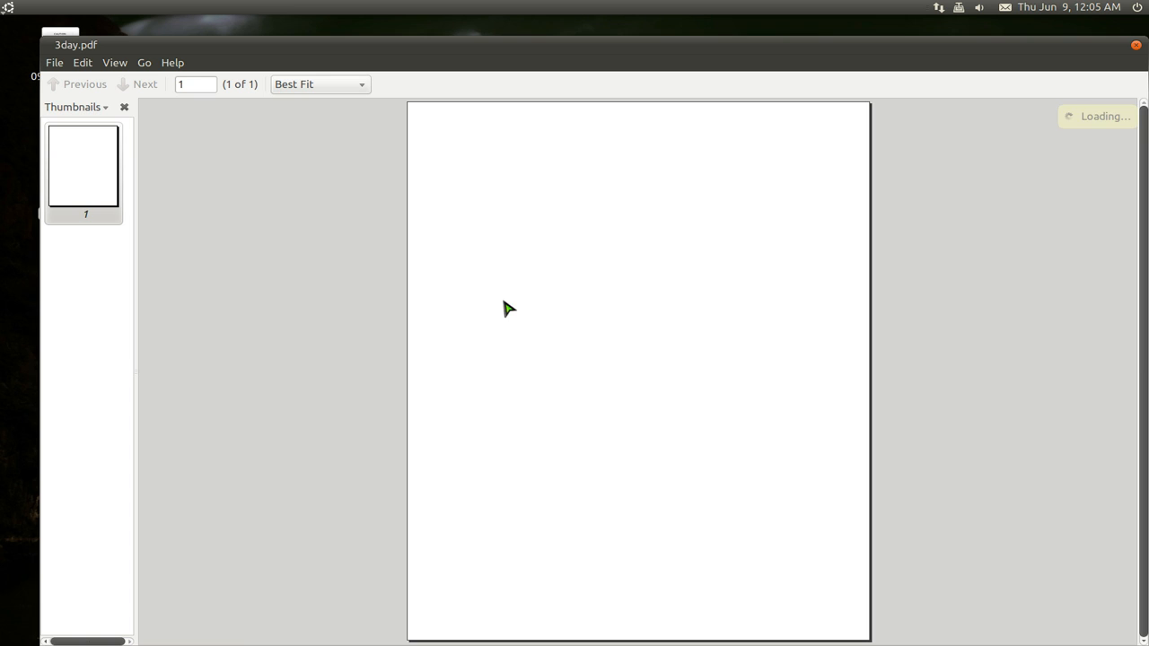
double_click(844, 45)
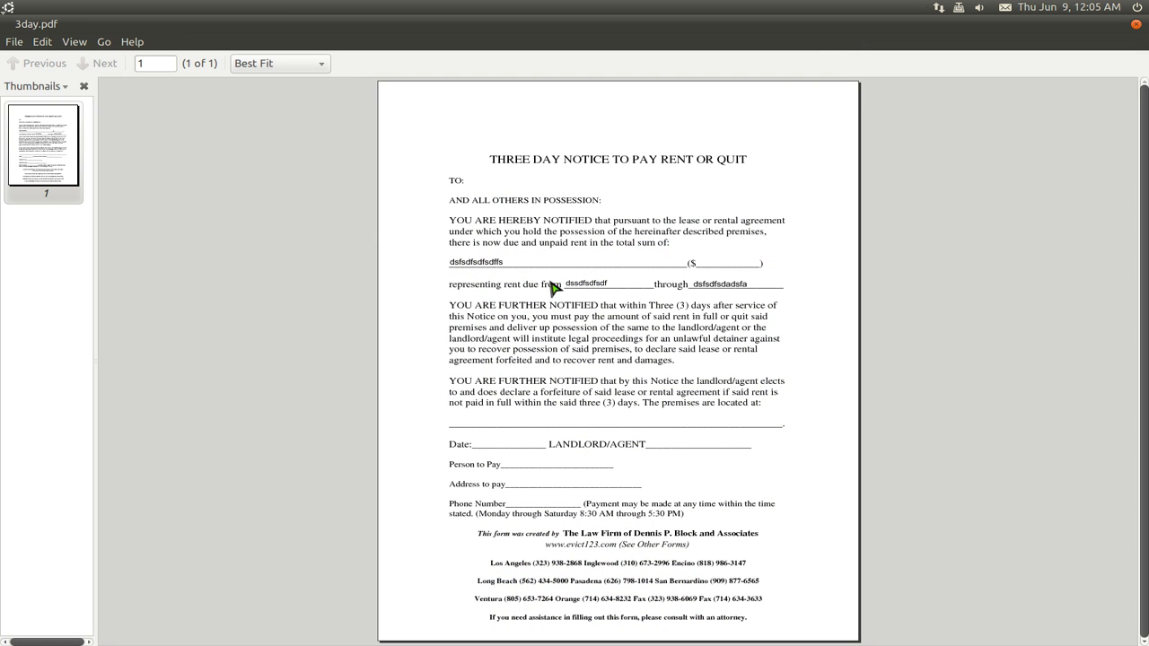
Examine the filled and empty blanks of the printed notice at Fit Page Width zoom and close the document.
left_click(300, 72)
left_click(303, 80)
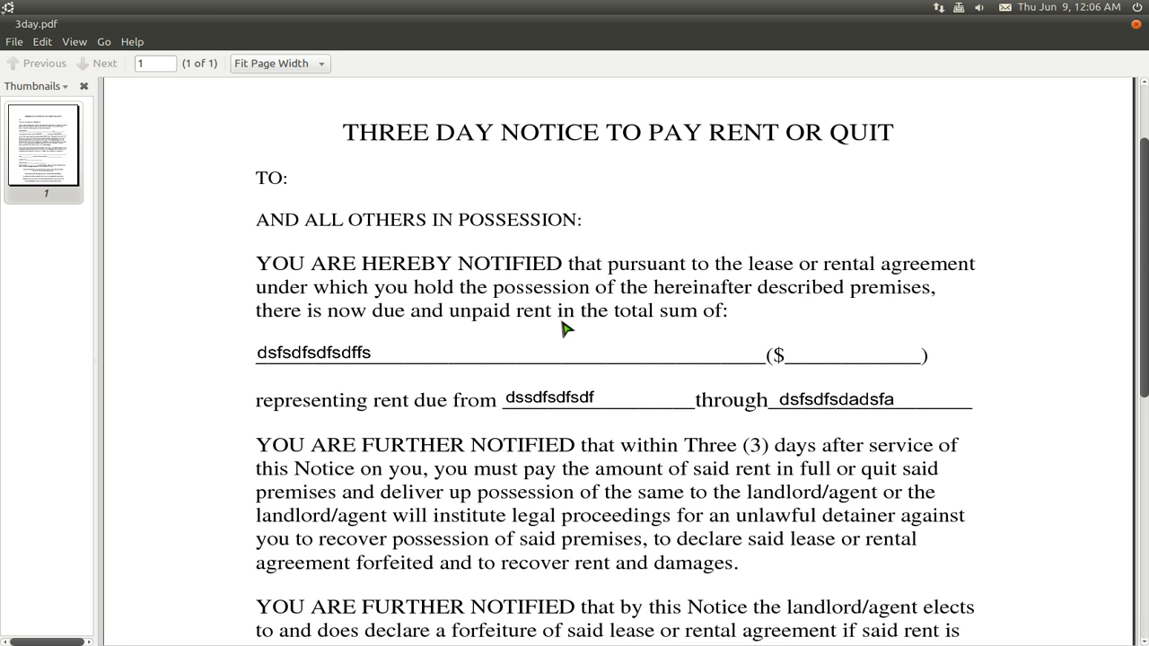
scroll(366, 491, "down", 3)
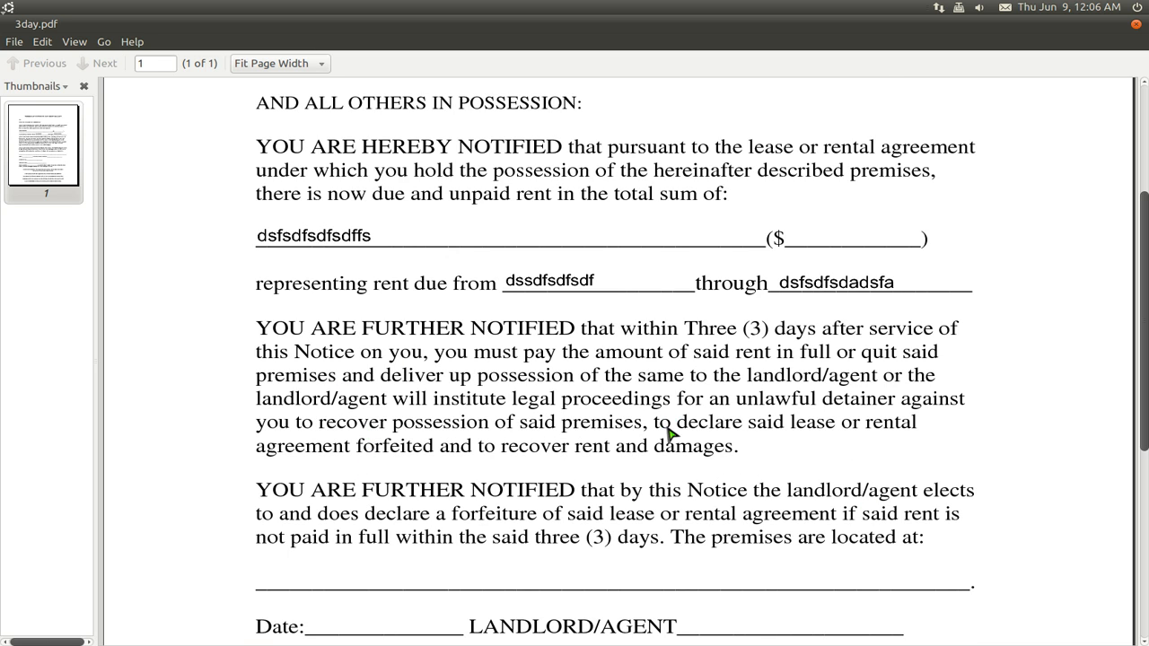
scroll(672, 430, "down", 3)
scroll(646, 377, "up", 6)
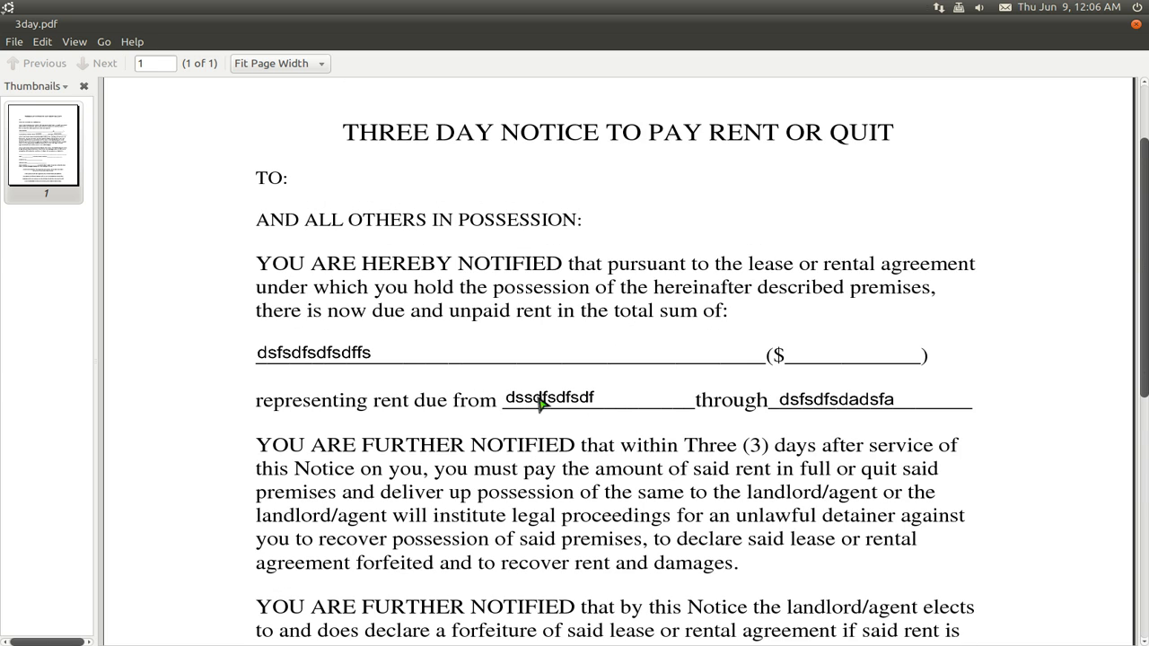
scroll(539, 429, "down", 2)
scroll(536, 452, "down", 7)
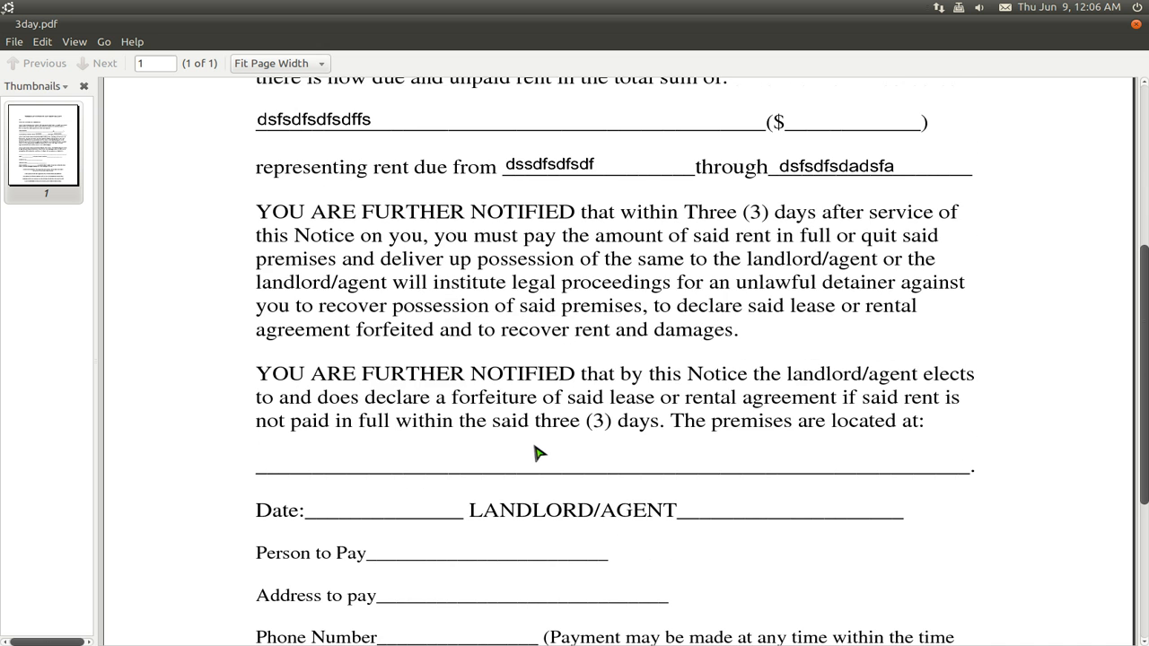
scroll(652, 375, "down", 2)
scroll(650, 376, "up", 7)
scroll(651, 375, "down", 2)
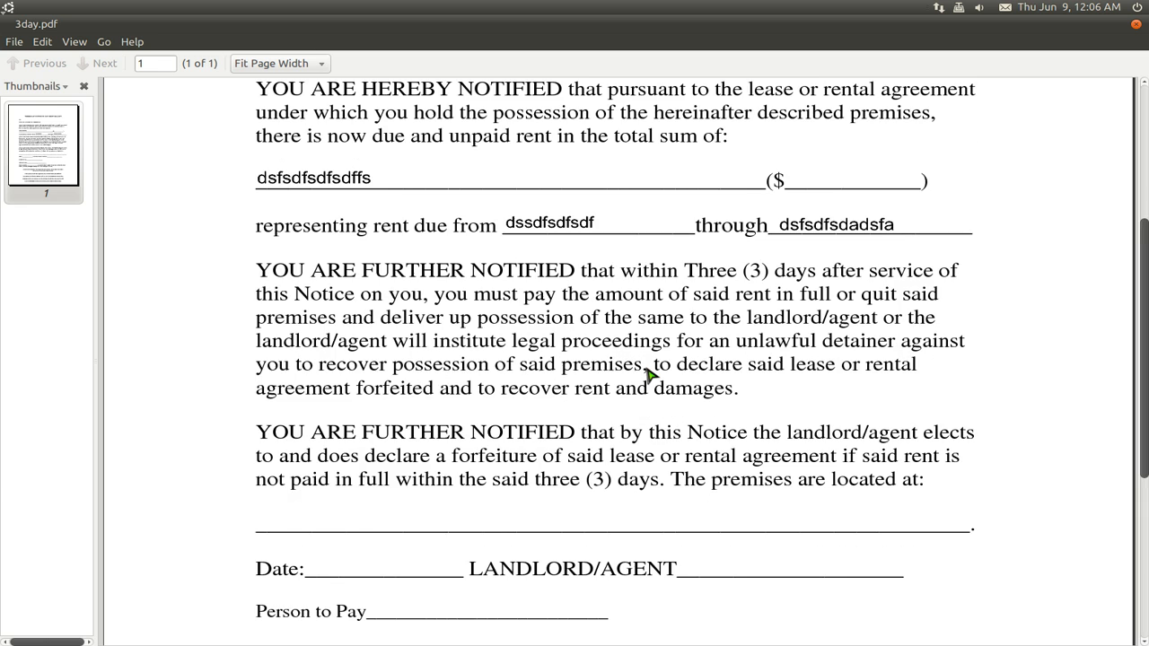
scroll(650, 375, "up", 5)
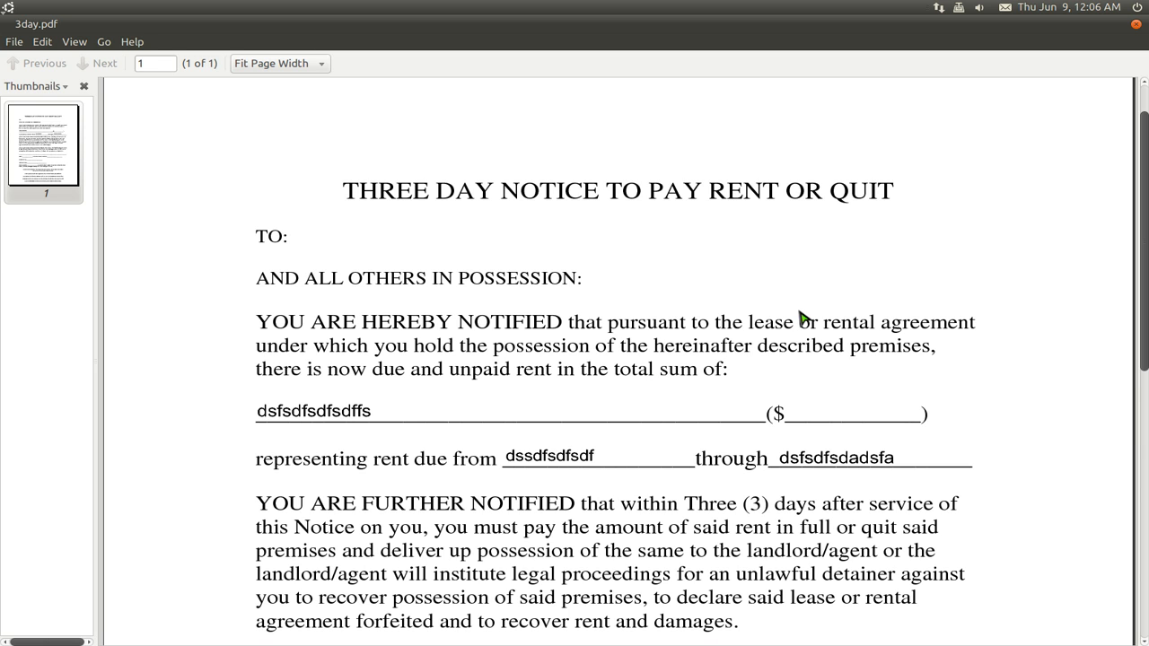
left_click(1136, 25)
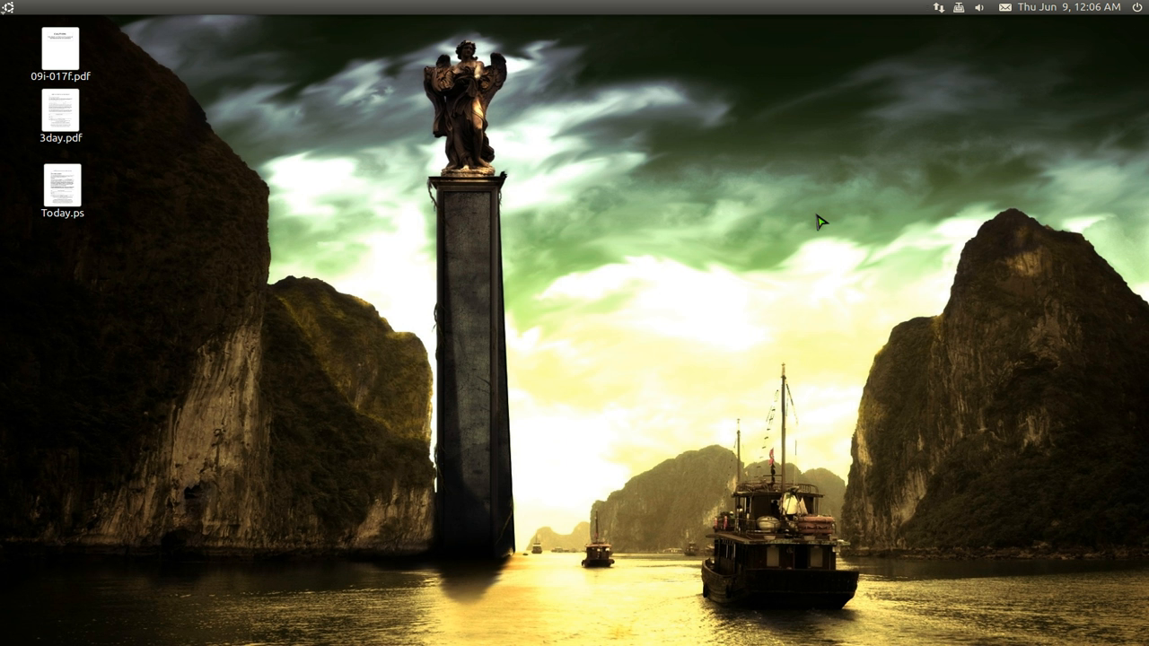